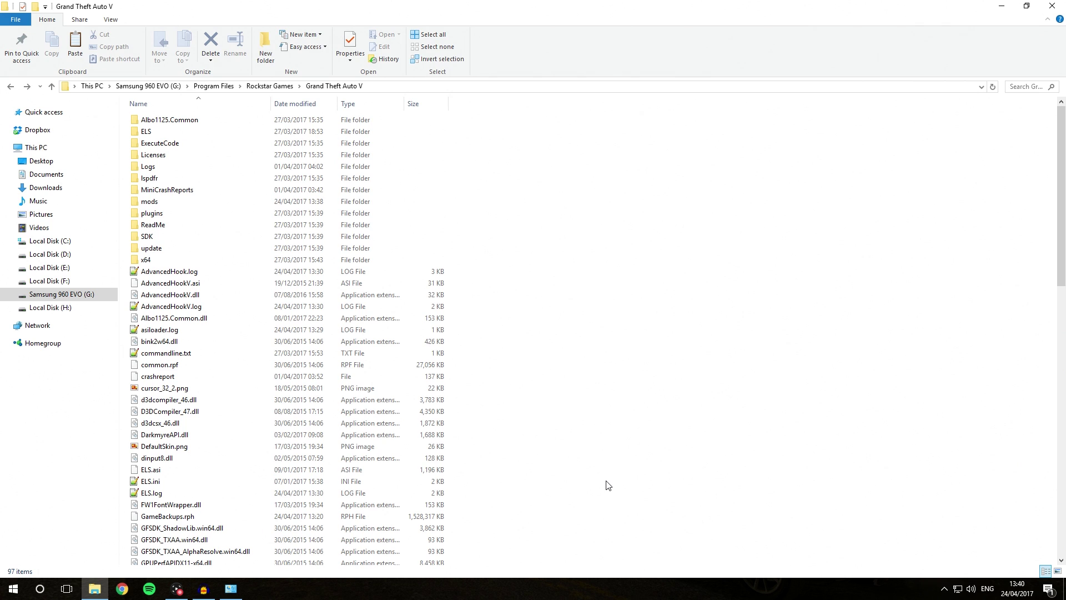
- Open Windows Firewall's advanced settings from Control Panel
{"action": "scroll", "coordinate": [608, 485], "scroll_direction": "down", "scroll_amount": 6}
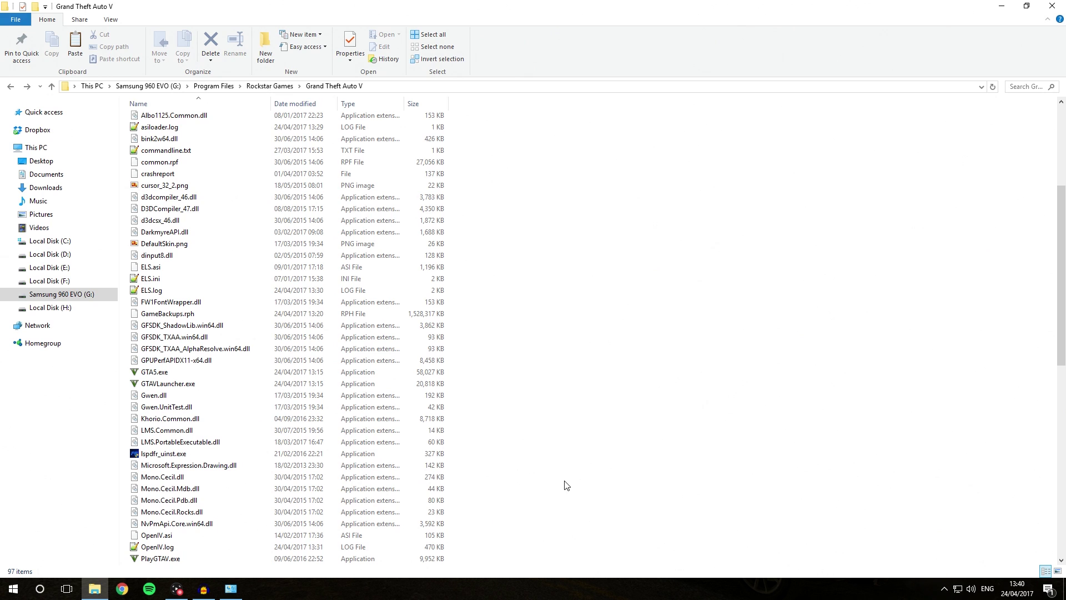
{"action": "right_click", "coordinate": [13, 590]}
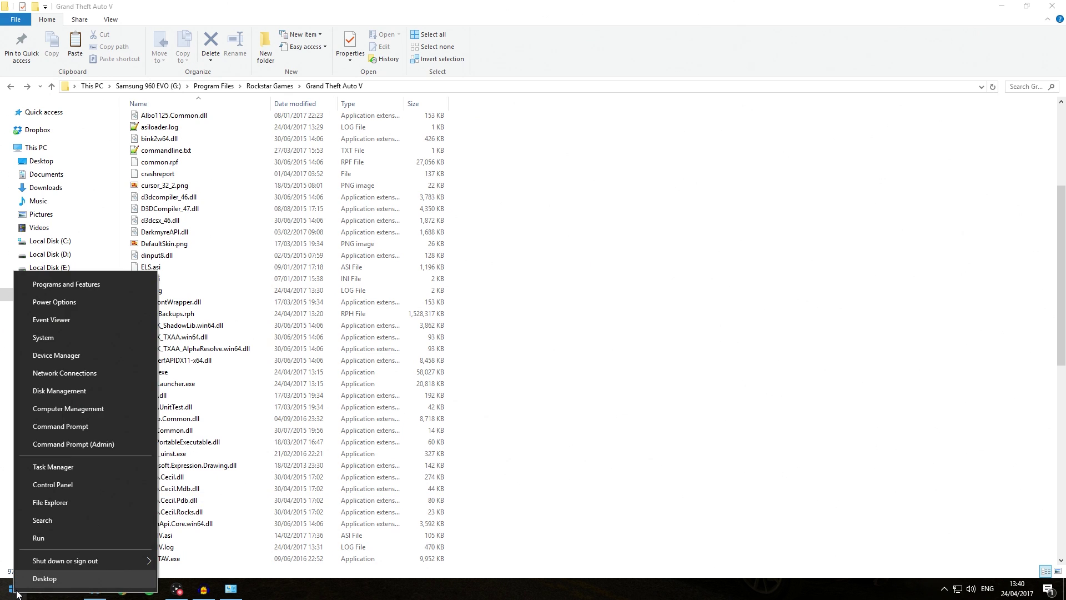
{"action": "left_click", "coordinate": [68, 486]}
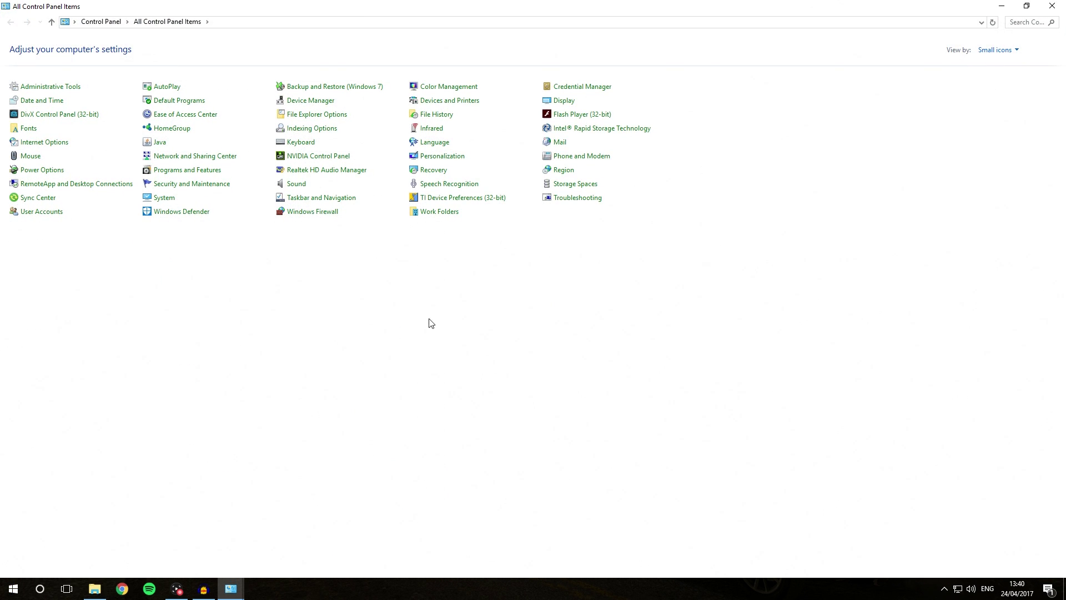
{"action": "left_click", "coordinate": [312, 213]}
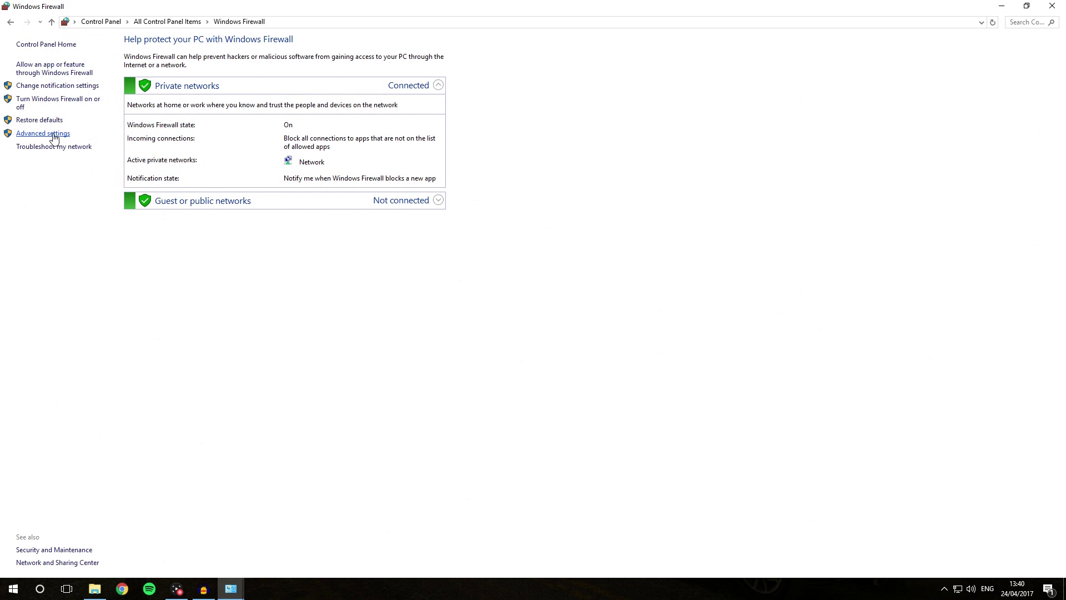
{"action": "left_click", "coordinate": [51, 134]}
- Disable the GTA5Launcher Block outbound rule and close the firewall windows
{"action": "left_click", "coordinate": [76, 83]}
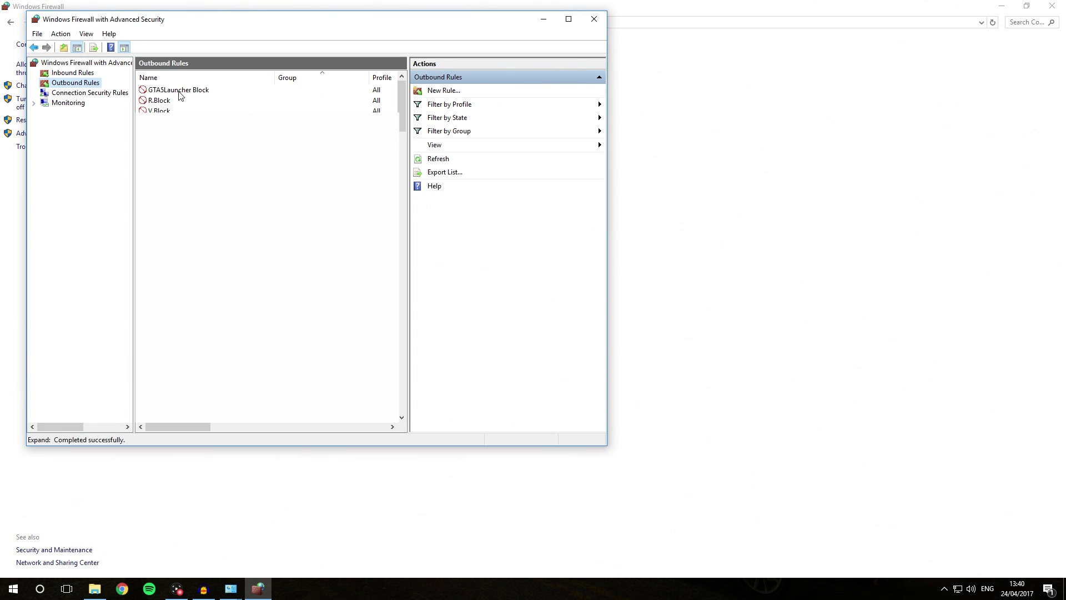
{"action": "left_click", "coordinate": [178, 90]}
{"action": "right_click", "coordinate": [179, 90]}
{"action": "left_click", "coordinate": [209, 96]}
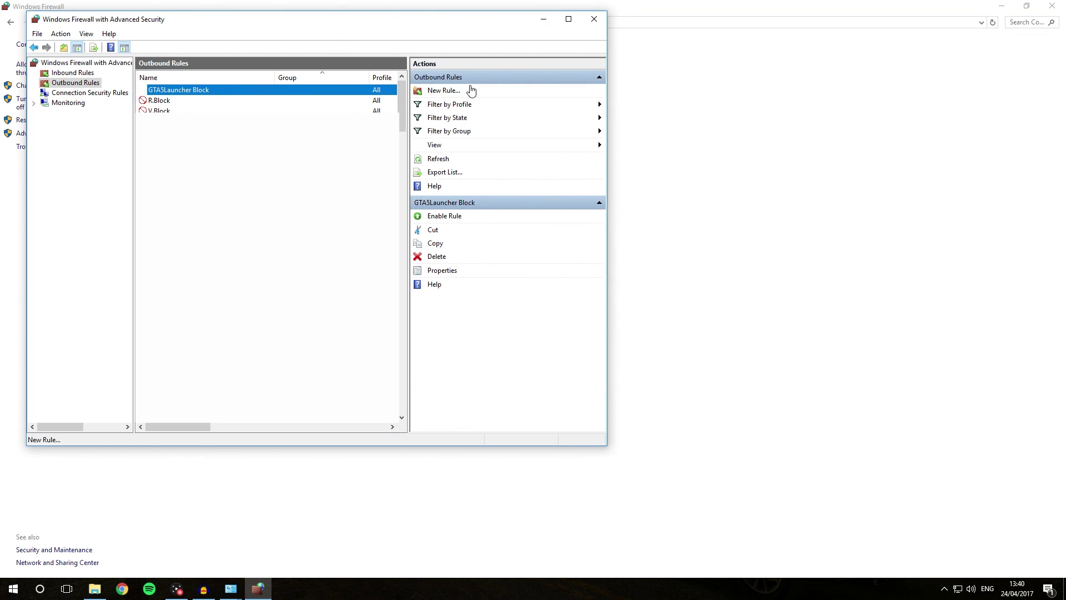
{"action": "left_click", "coordinate": [593, 19]}
{"action": "left_click", "coordinate": [1001, 6]}
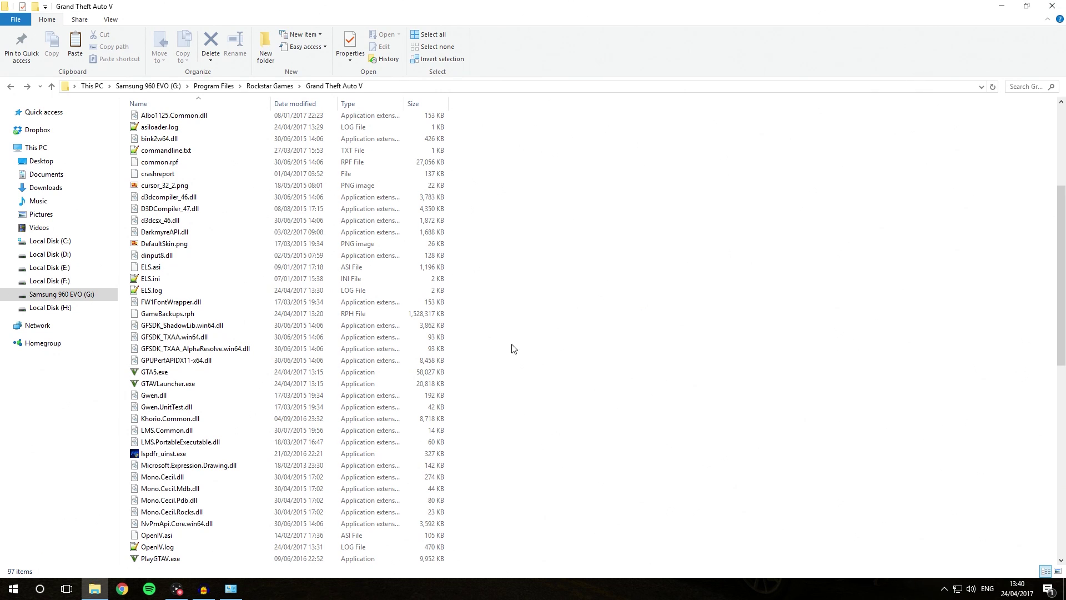
- Launch PlayGTAV.exe from the Grand Theft Auto V folder
{"action": "scroll", "coordinate": [518, 355], "scroll_direction": "down", "scroll_amount": 2}
{"action": "scroll", "coordinate": [519, 367], "scroll_direction": "down", "scroll_amount": 3}
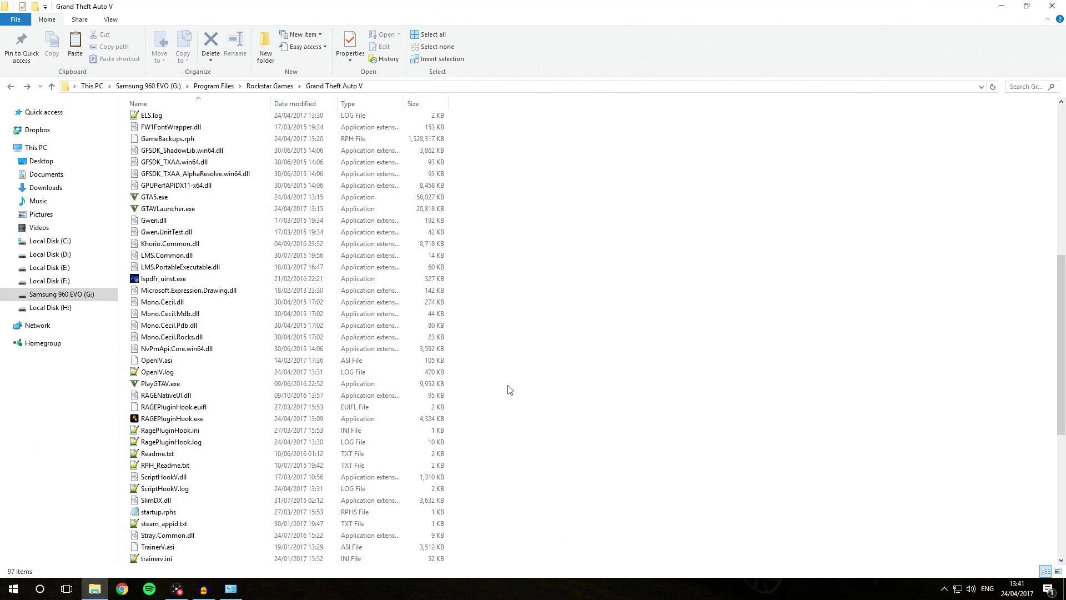
{"action": "double_click", "coordinate": [201, 389]}
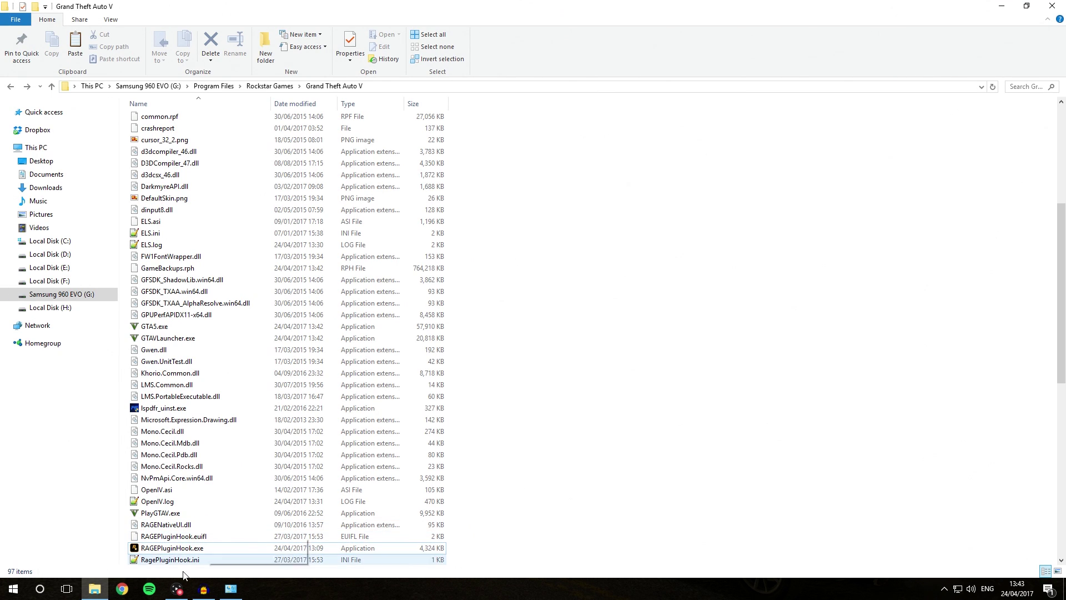
- Bring up ragepluginhook.net's Downloads page listing Open Alpha 0.52.1061.10387
{"action": "left_click", "coordinate": [123, 589]}
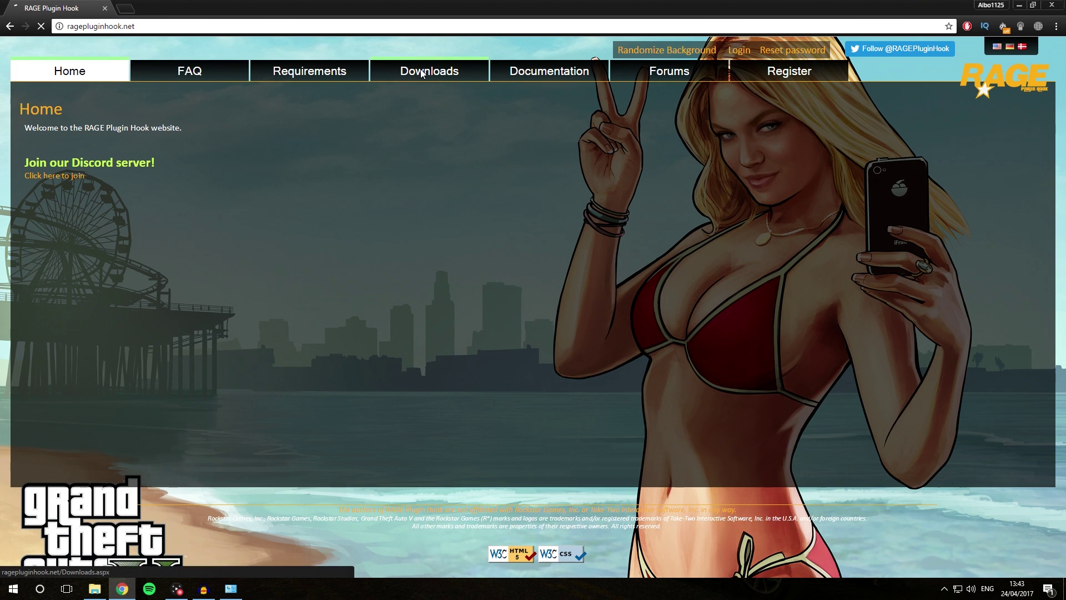
{"action": "left_click", "coordinate": [422, 74]}
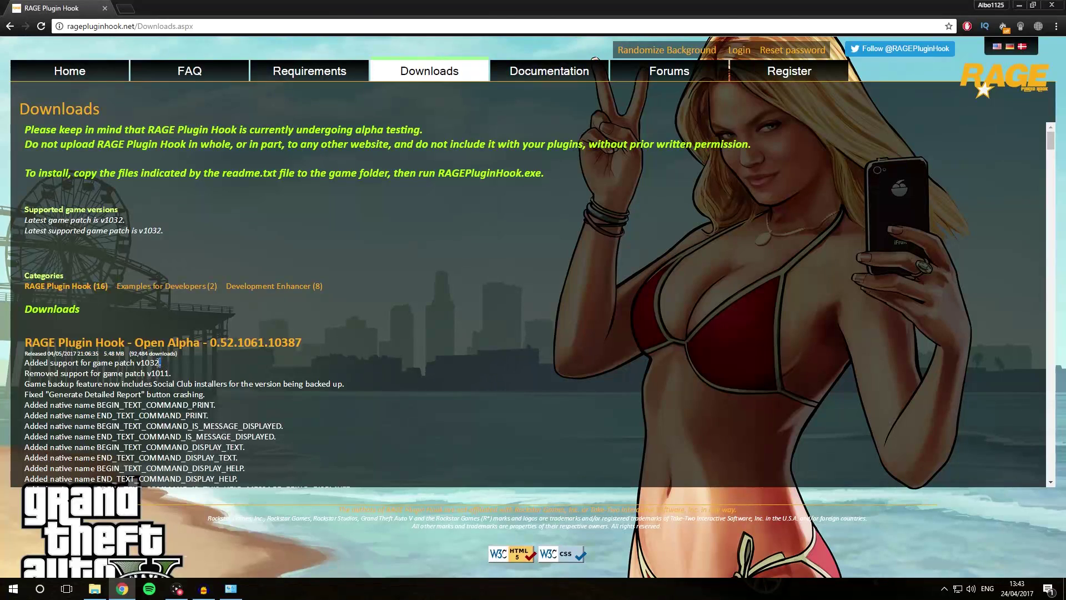
{"action": "left_click_drag", "start_coordinate": [161, 362], "coordinate": [137, 363]}
{"action": "left_click", "coordinate": [173, 368]}
- Save RAGEPluginHook_0_52_1061_10387_ALPHA.zip into a new GTAVMods\ragepluginhook folder
{"action": "left_click", "coordinate": [237, 345]}
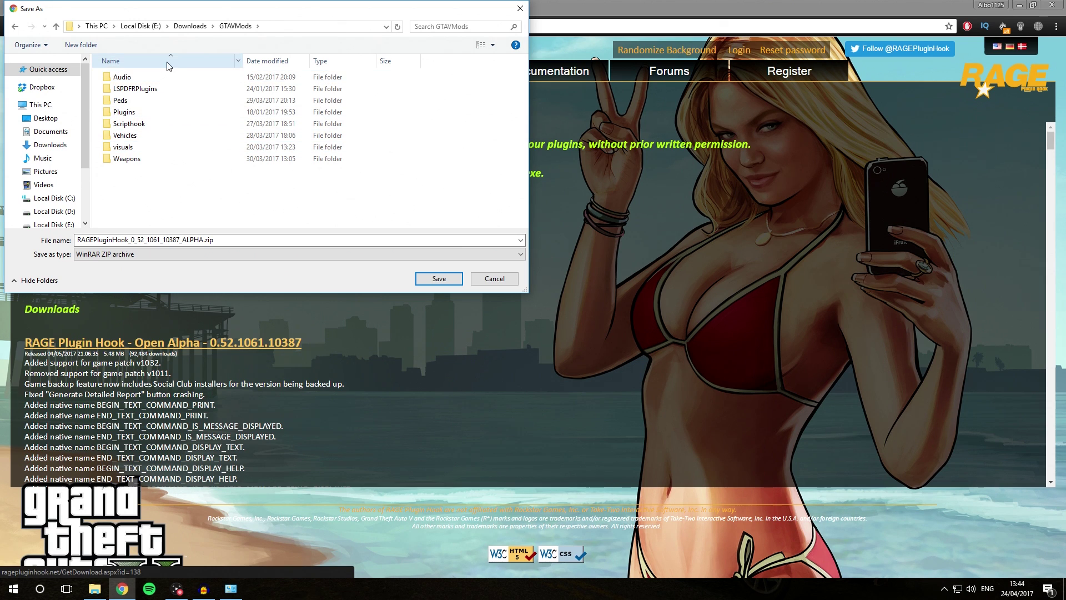
{"action": "left_click", "coordinate": [81, 49]}
{"action": "type", "text": "rag"}
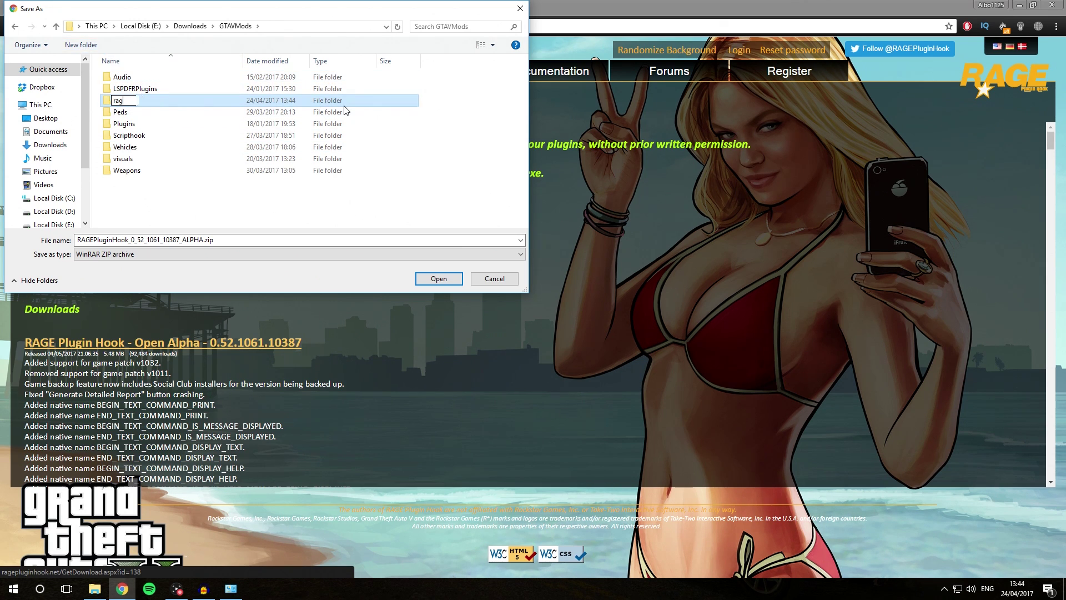
{"action": "type", "text": "epluginhook"}
{"action": "key", "text": "Return"}
{"action": "double_click", "coordinate": [150, 126]}
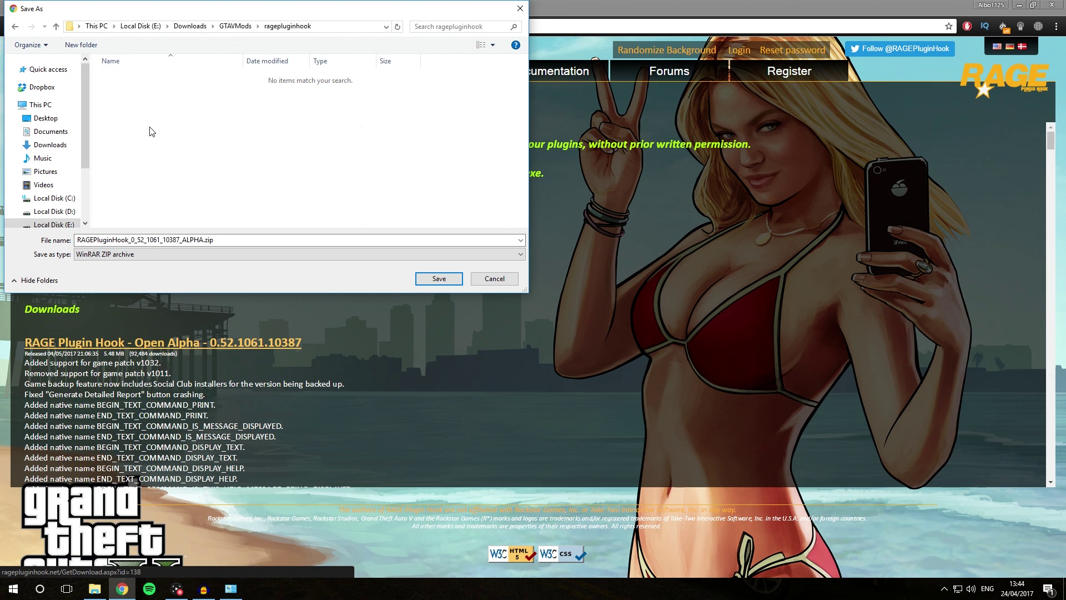
{"action": "left_click", "coordinate": [438, 279]}
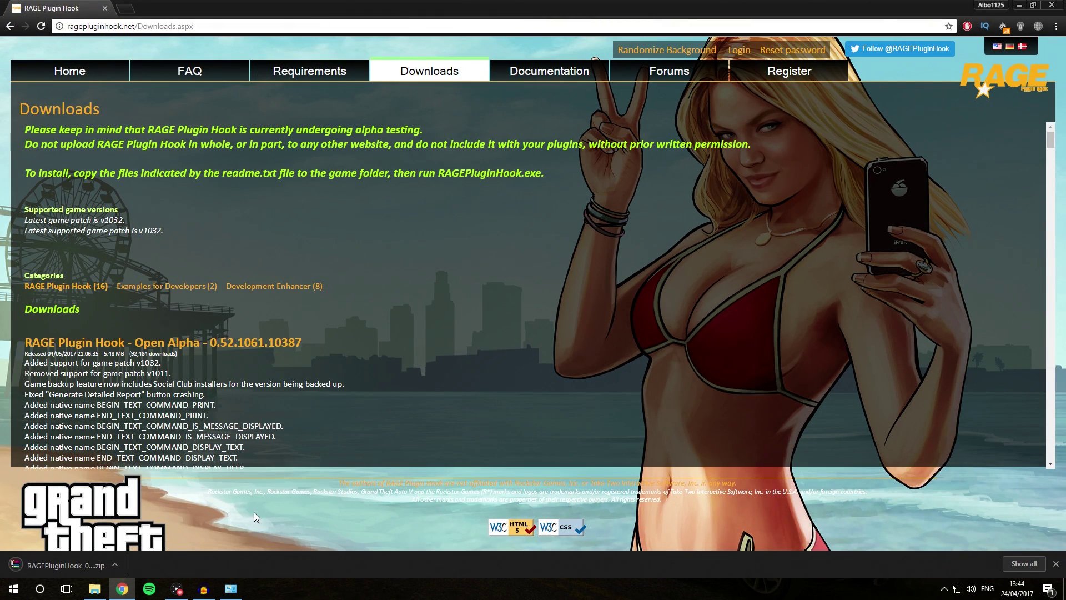
- Open the downloaded zip in WinRAR and dismiss the trial notice
{"action": "left_click", "coordinate": [82, 569]}
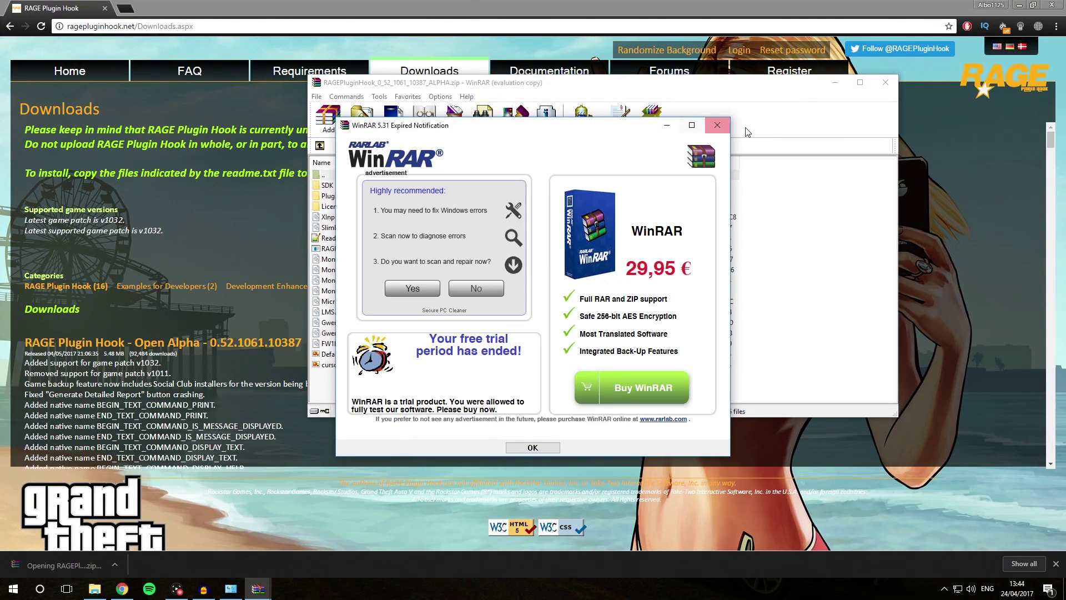
{"action": "left_click", "coordinate": [488, 289]}
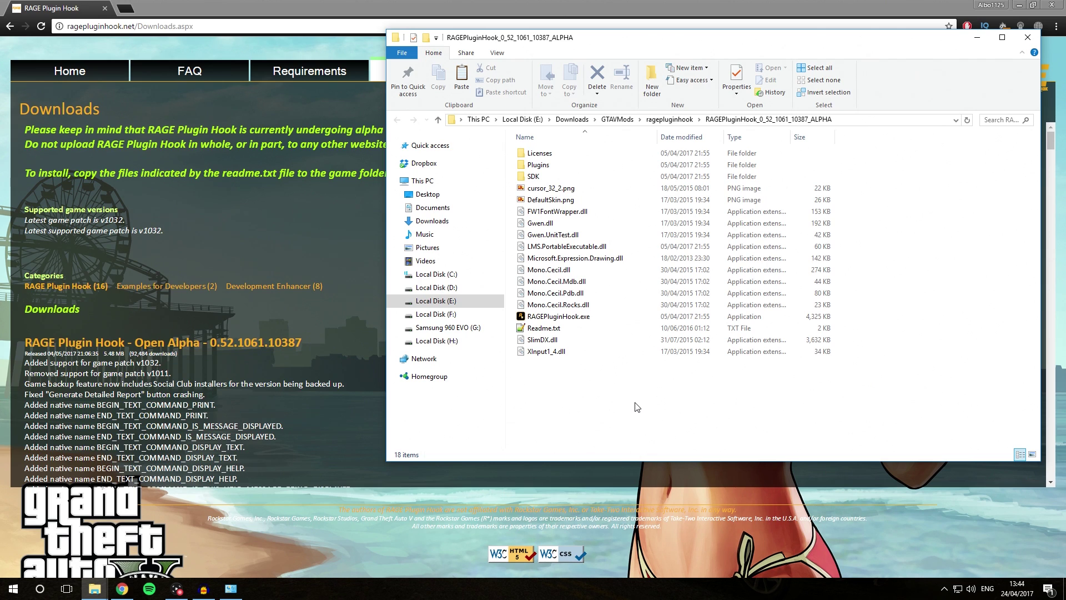
- Copy all 18 extracted RAGE Plugin Hook items and switch to the Grand Theft Auto V window
{"action": "key", "text": "ctrl+a"}
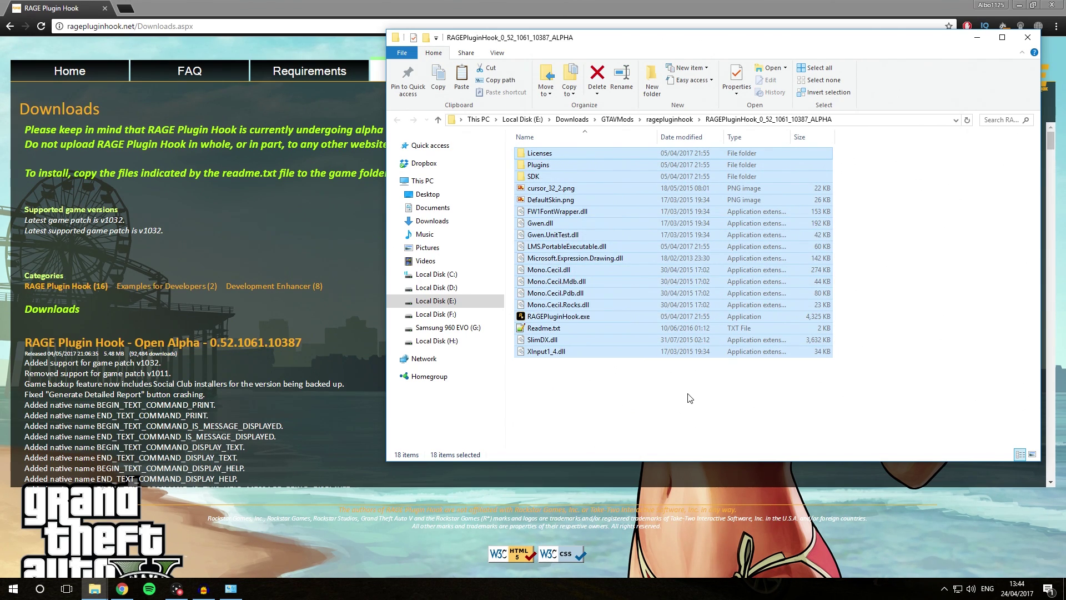
{"action": "key", "text": "ctrl+c"}
{"action": "right_click", "coordinate": [566, 257]}
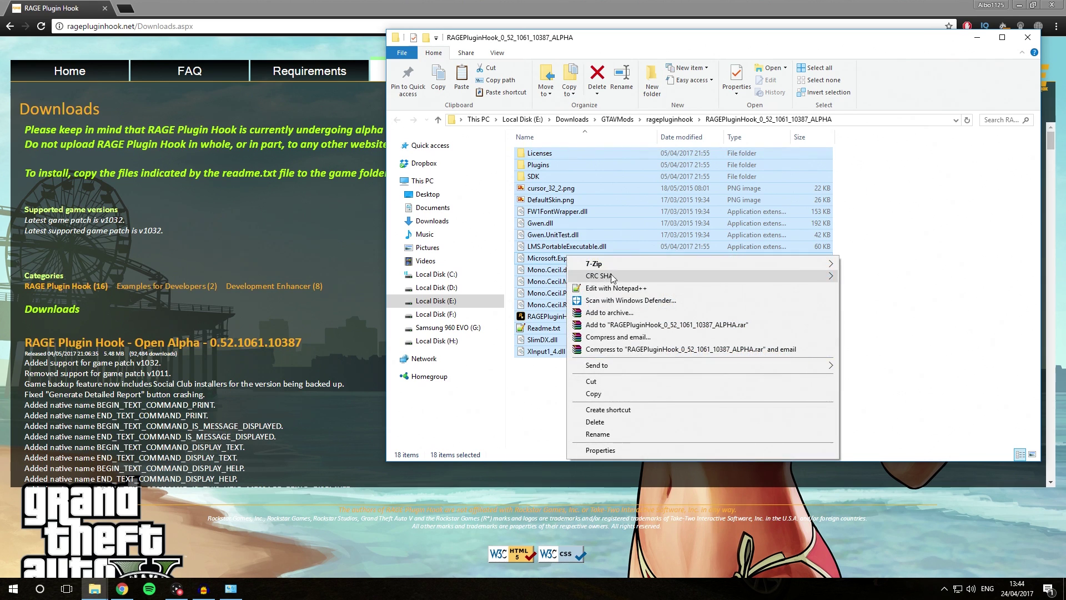
{"action": "left_click", "coordinate": [599, 395]}
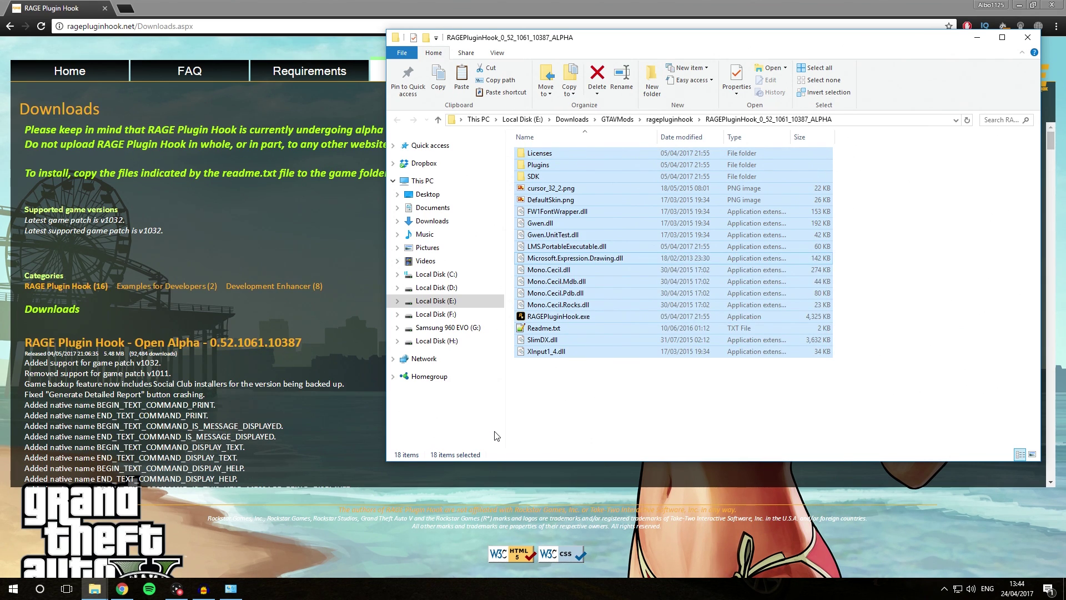
{"action": "mouse_move", "coordinate": [94, 588]}
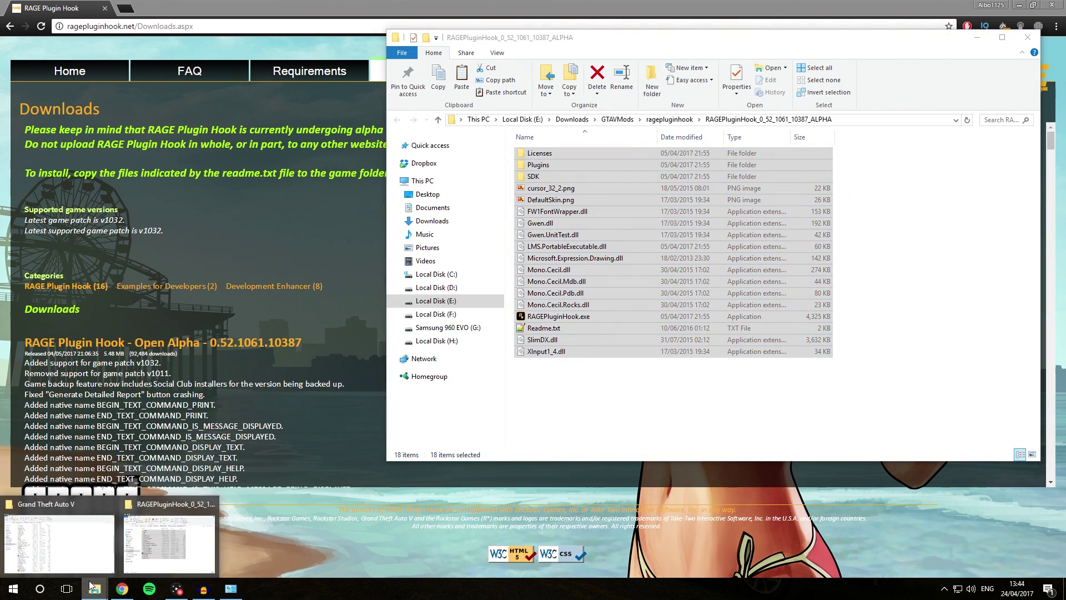
{"action": "left_click", "coordinate": [53, 536]}
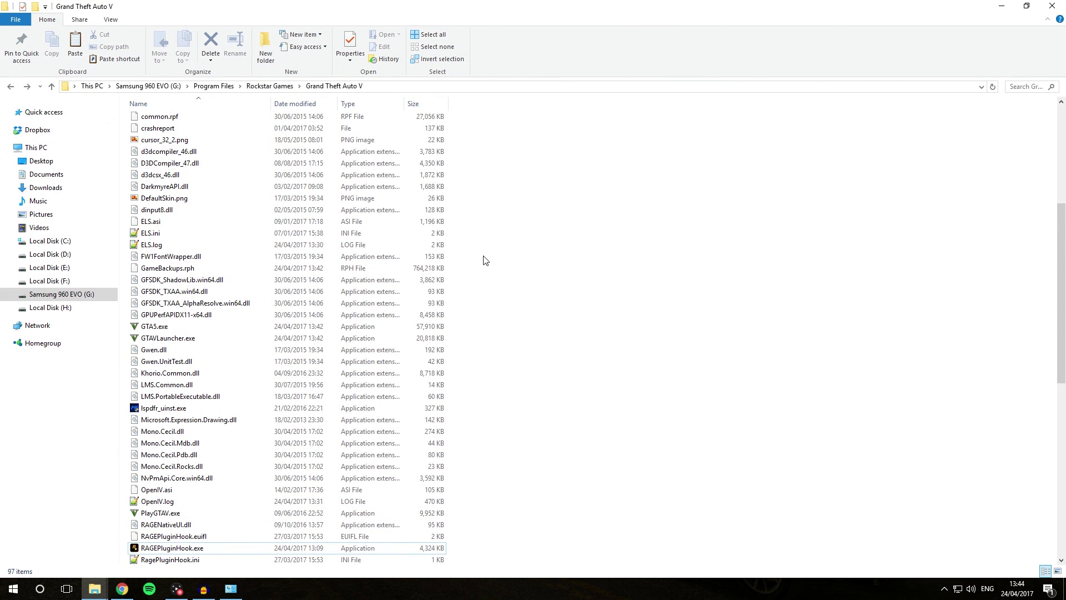
- Paste into the game folder, replacing existing files, and check RAGEPluginHook.exe's version
{"action": "right_click", "coordinate": [467, 254]}
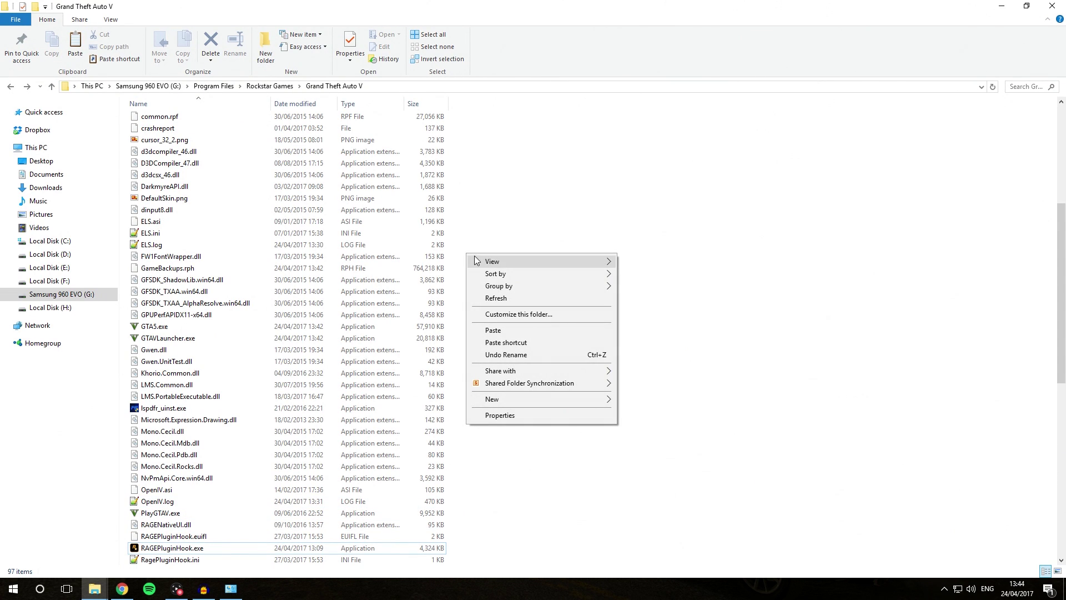
{"action": "left_click", "coordinate": [505, 329]}
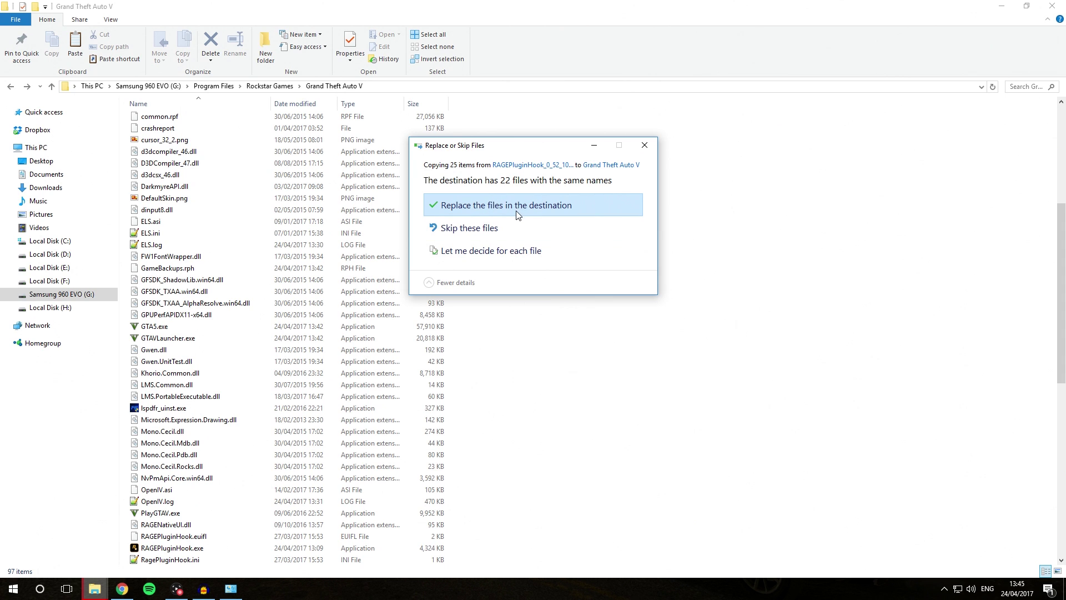
{"action": "left_click", "coordinate": [498, 209]}
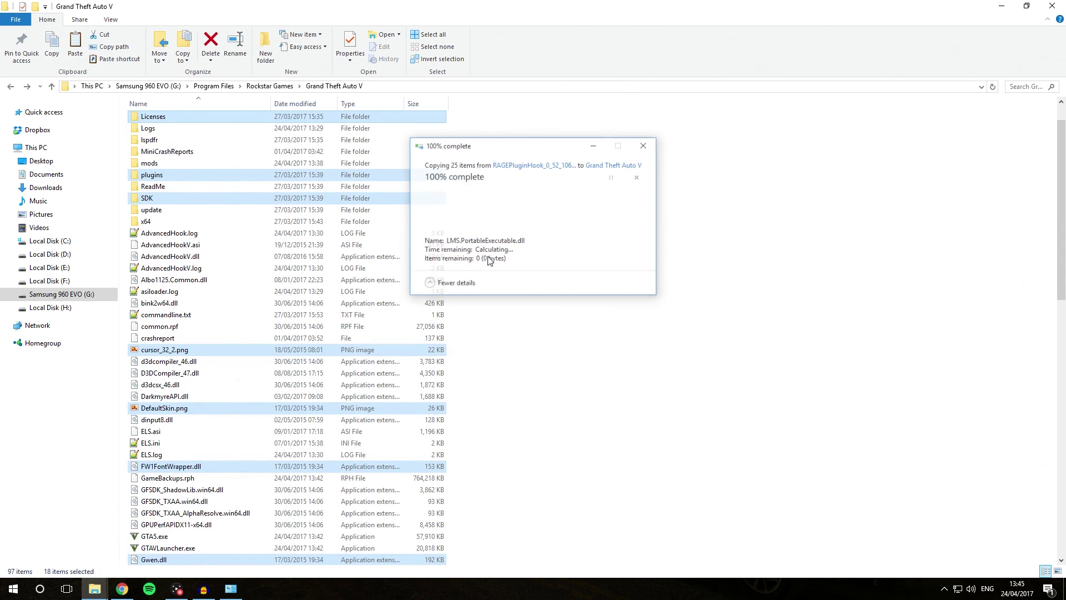
{"action": "scroll", "coordinate": [544, 384], "scroll_direction": "down", "scroll_amount": 5}
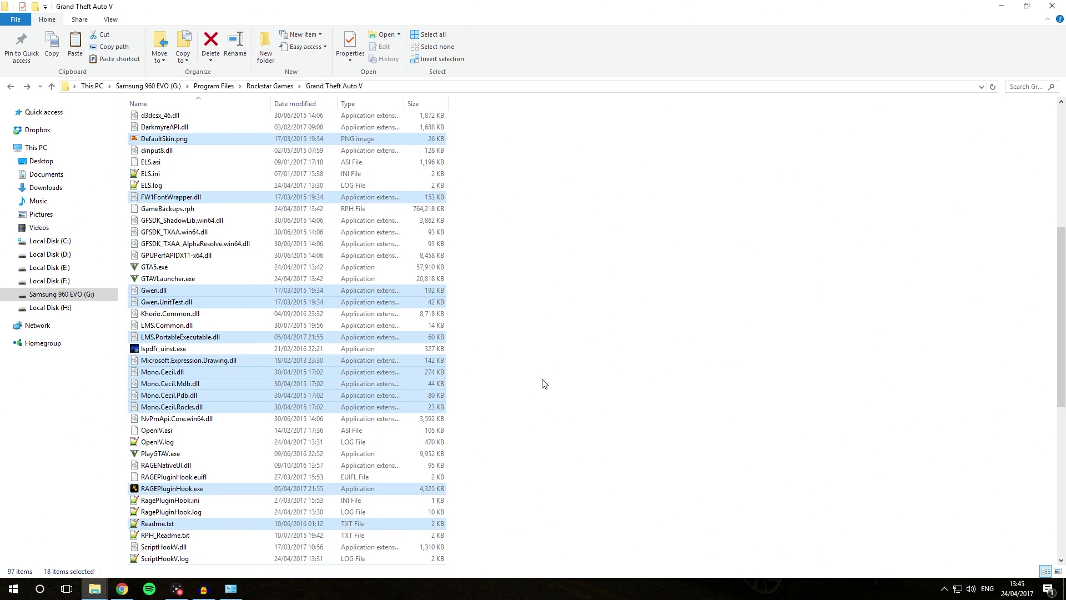
{"action": "left_click", "coordinate": [544, 384]}
{"action": "left_click", "coordinate": [172, 489]}
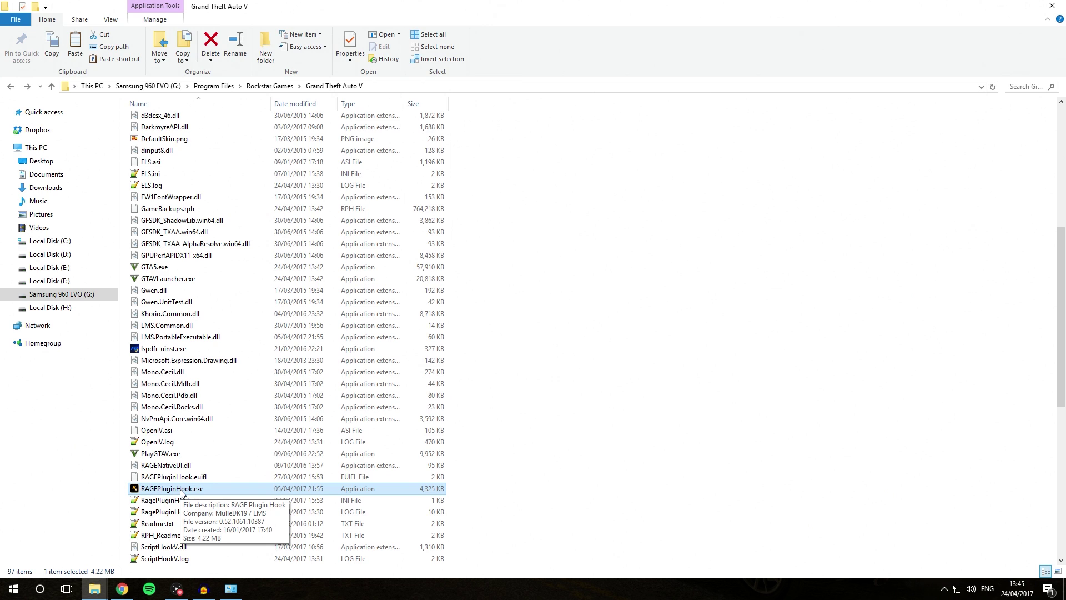
- Open the mods folder, then go back up to the Grand Theft Auto V folder
{"action": "left_click", "coordinate": [532, 457]}
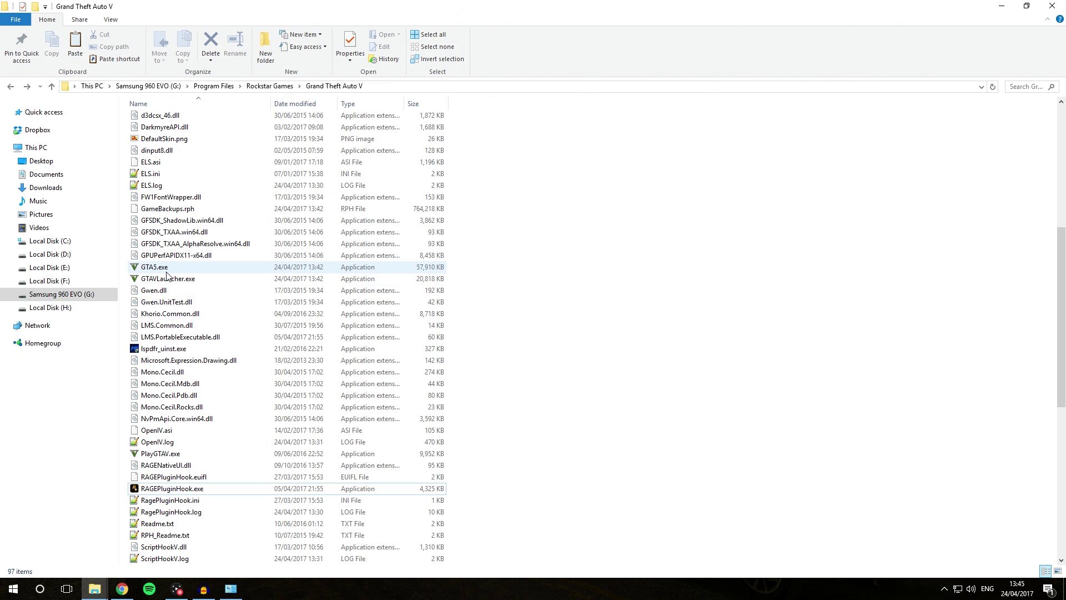
{"action": "scroll", "coordinate": [475, 437], "scroll_direction": "up", "scroll_amount": 3}
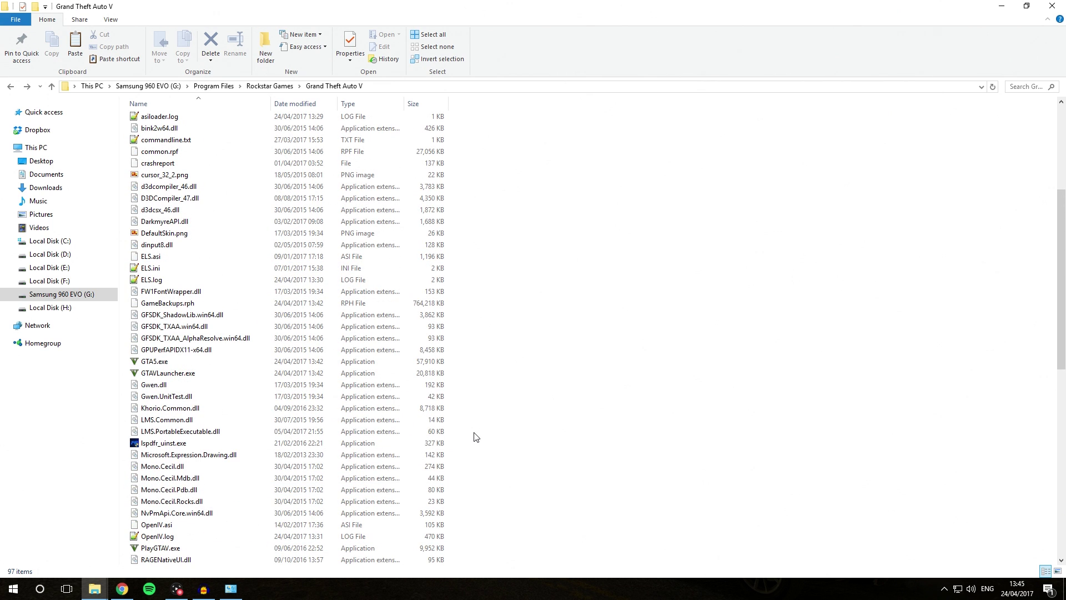
{"action": "scroll", "coordinate": [474, 437], "scroll_direction": "up", "scroll_amount": 6}
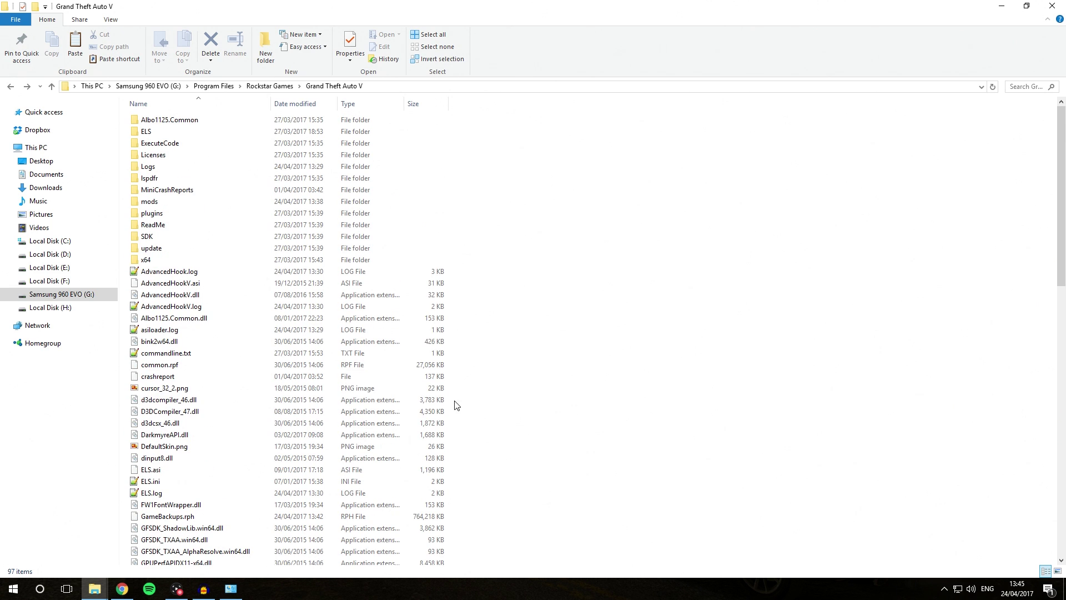
{"action": "double_click", "coordinate": [170, 205]}
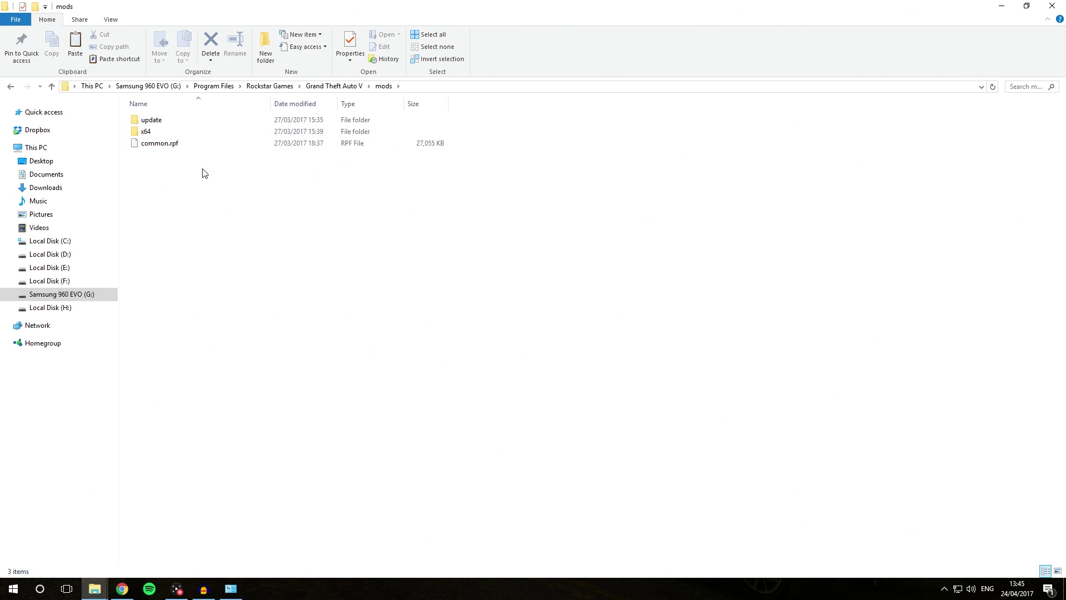
{"action": "left_click", "coordinate": [333, 86]}
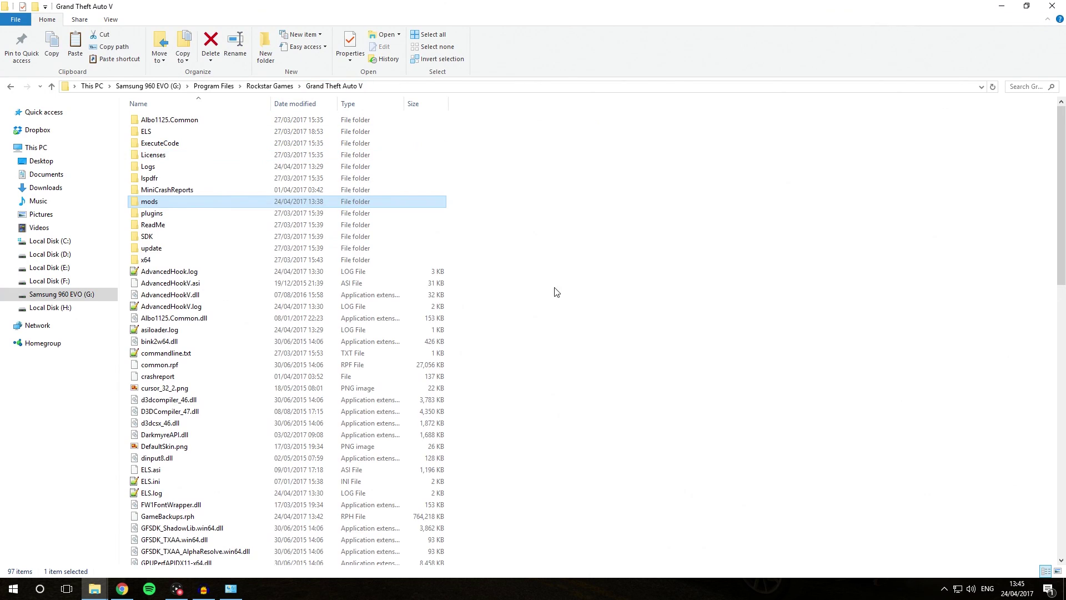
{"action": "left_click", "coordinate": [634, 301]}
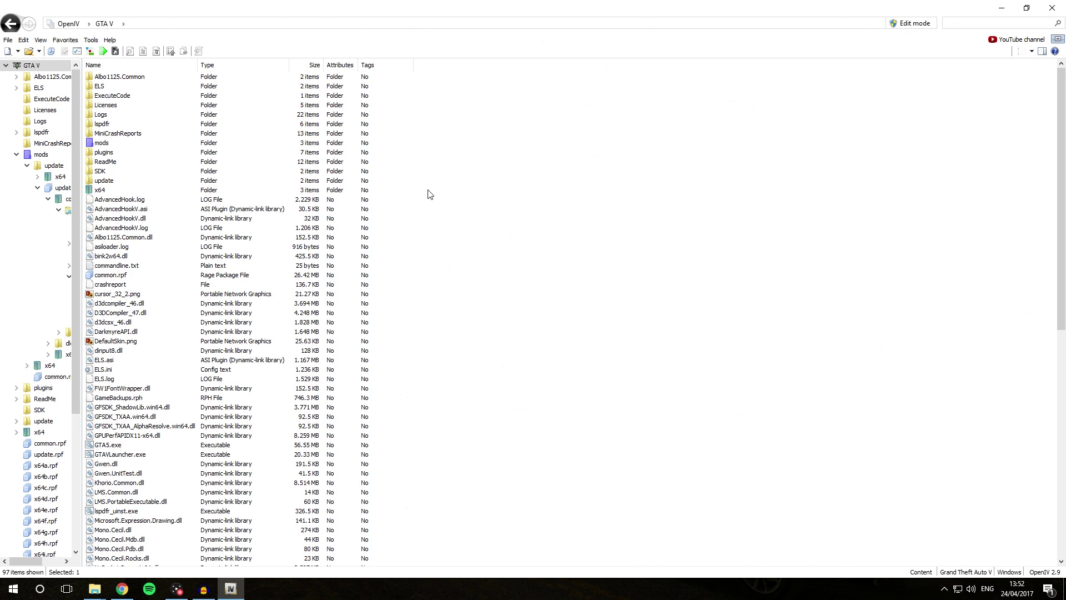
- Browse to mods\update\update.rpf\common\data, peek into levels\gta5, and return to data
{"action": "double_click", "coordinate": [125, 143]}
{"action": "double_click", "coordinate": [122, 79]}
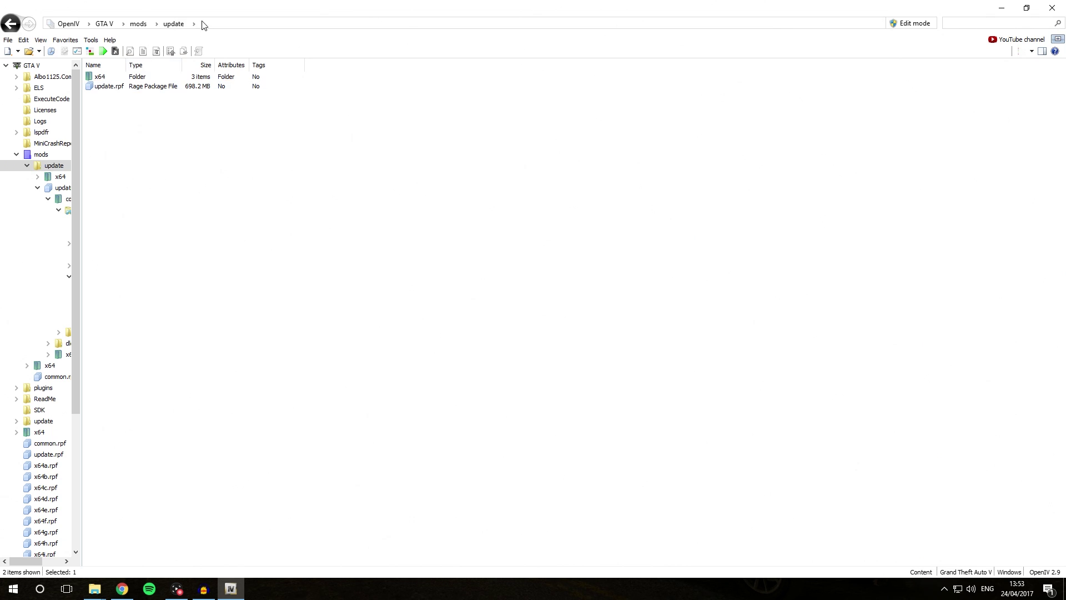
{"action": "double_click", "coordinate": [114, 88]}
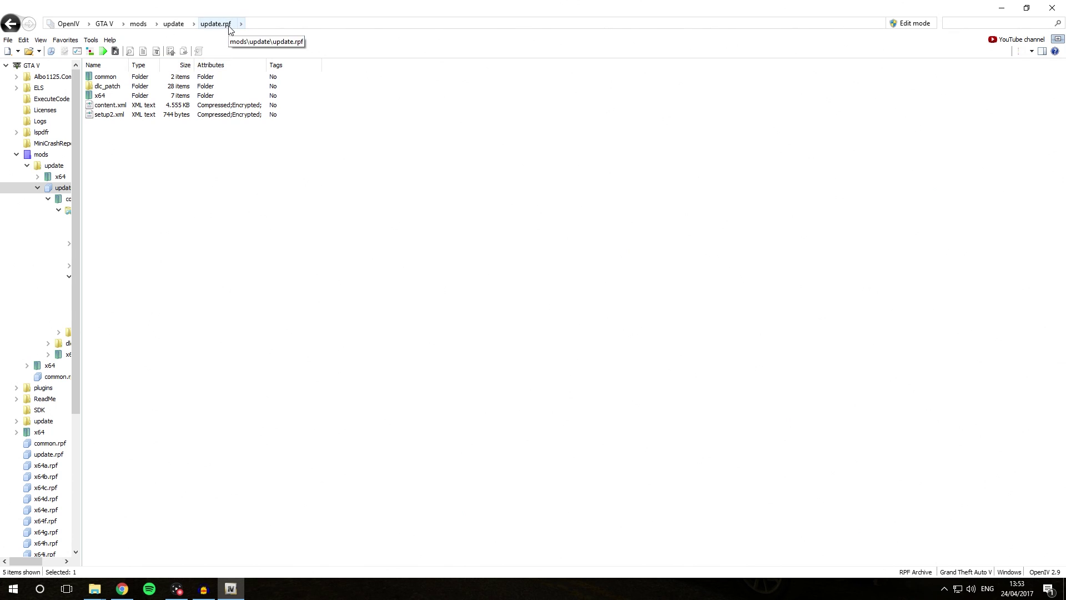
{"action": "double_click", "coordinate": [127, 78]}
{"action": "double_click", "coordinate": [128, 77]}
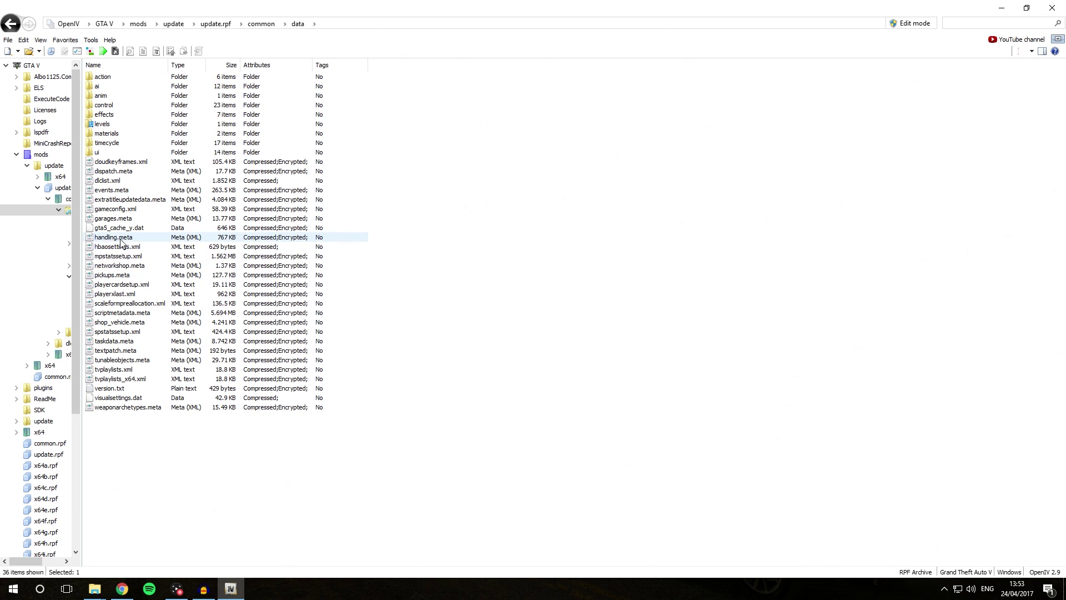
{"action": "double_click", "coordinate": [106, 124]}
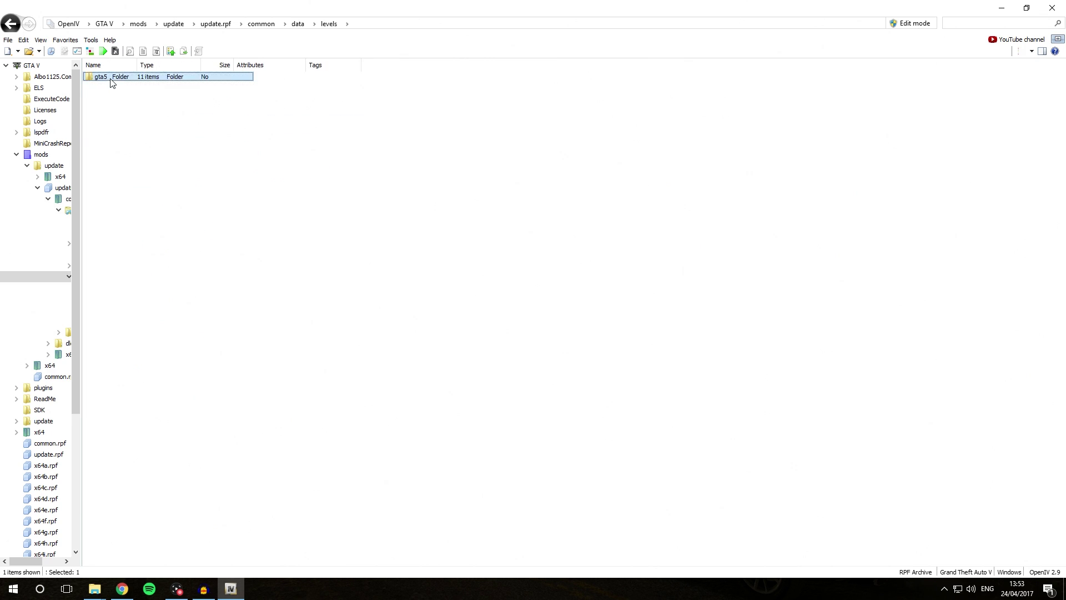
{"action": "double_click", "coordinate": [112, 83]}
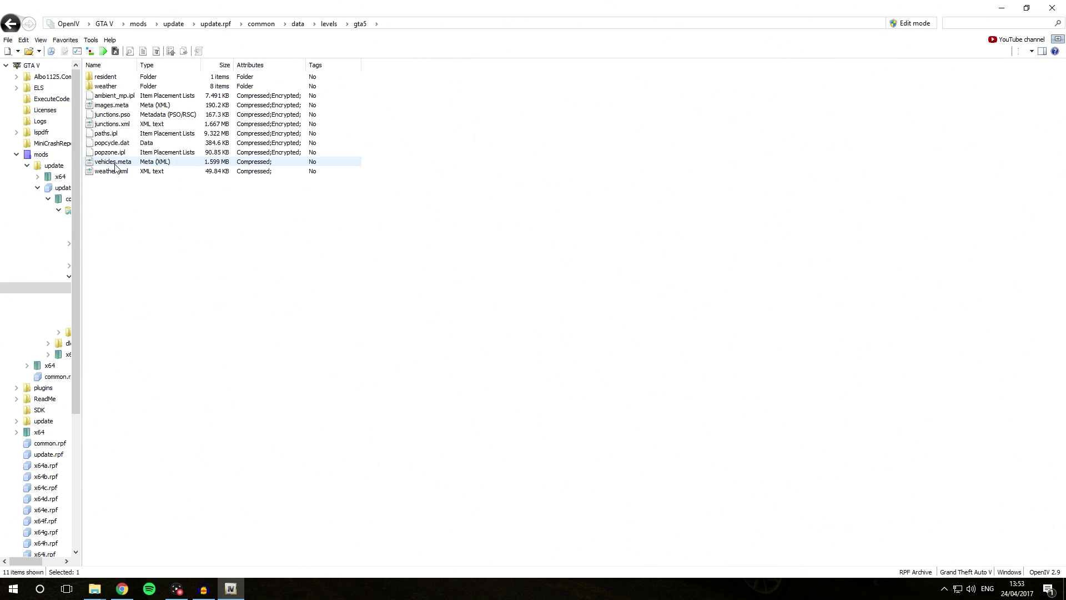
{"action": "left_click", "coordinate": [298, 24]}
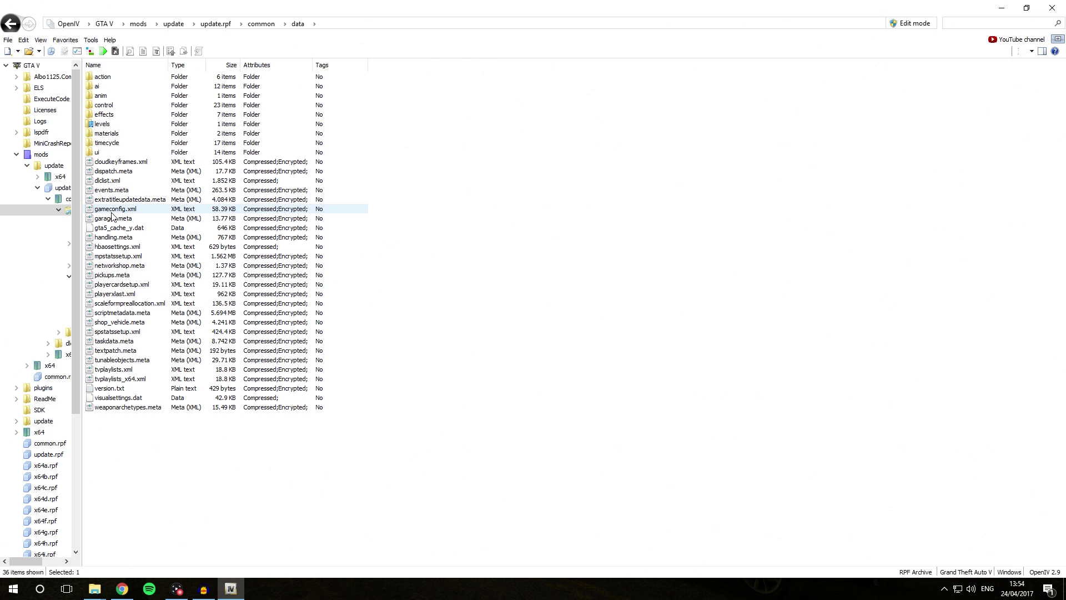
- Snap OpenIV beside GTAVMods, then create and open a new Backup folder there
{"action": "key", "text": "super+Left"}
{"action": "left_click", "coordinate": [695, 324]}
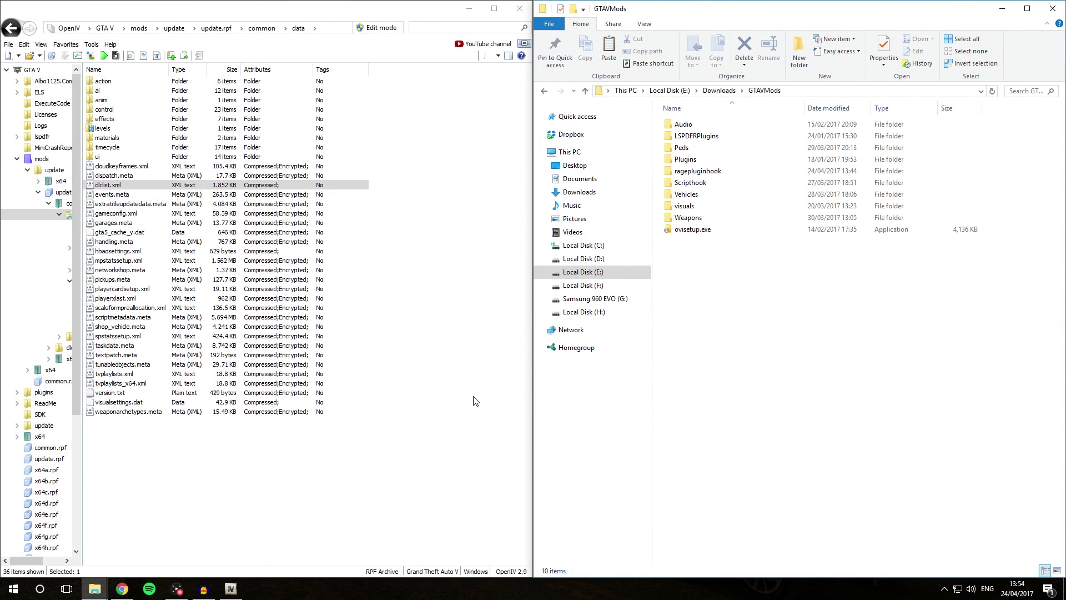
{"action": "right_click", "coordinate": [726, 279]}
{"action": "mouse_move", "coordinate": [798, 420]}
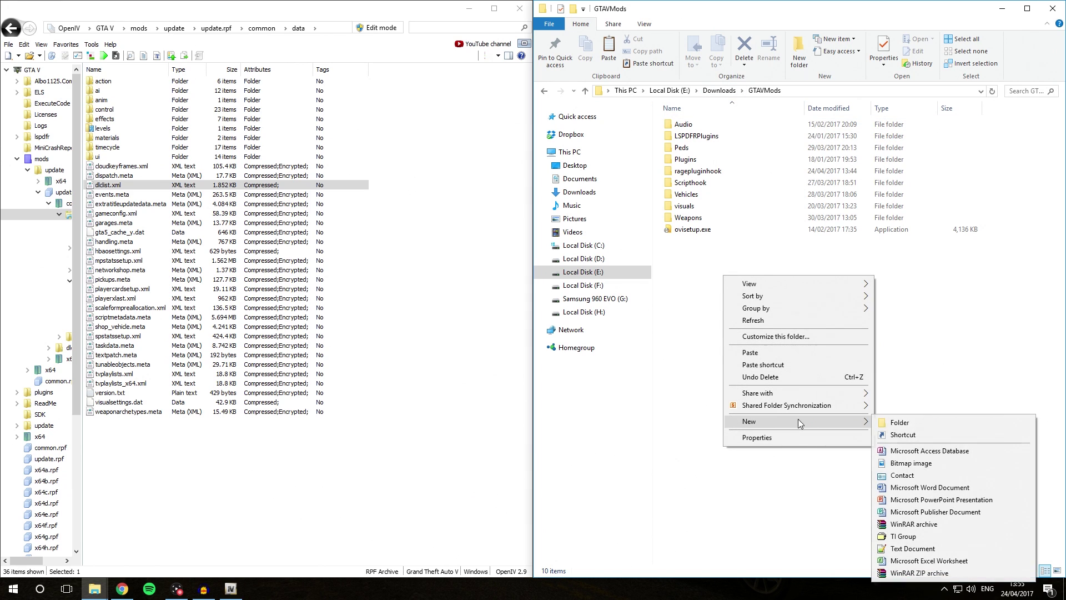
{"action": "left_click", "coordinate": [919, 420]}
{"action": "type", "text": "Backup"}
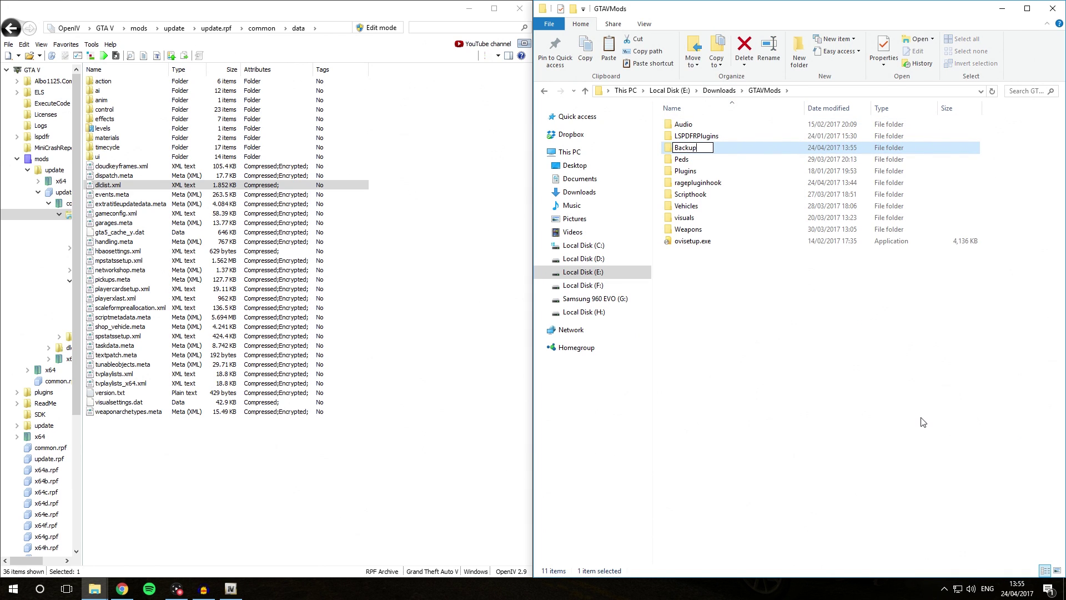
{"action": "key", "text": "Return"}
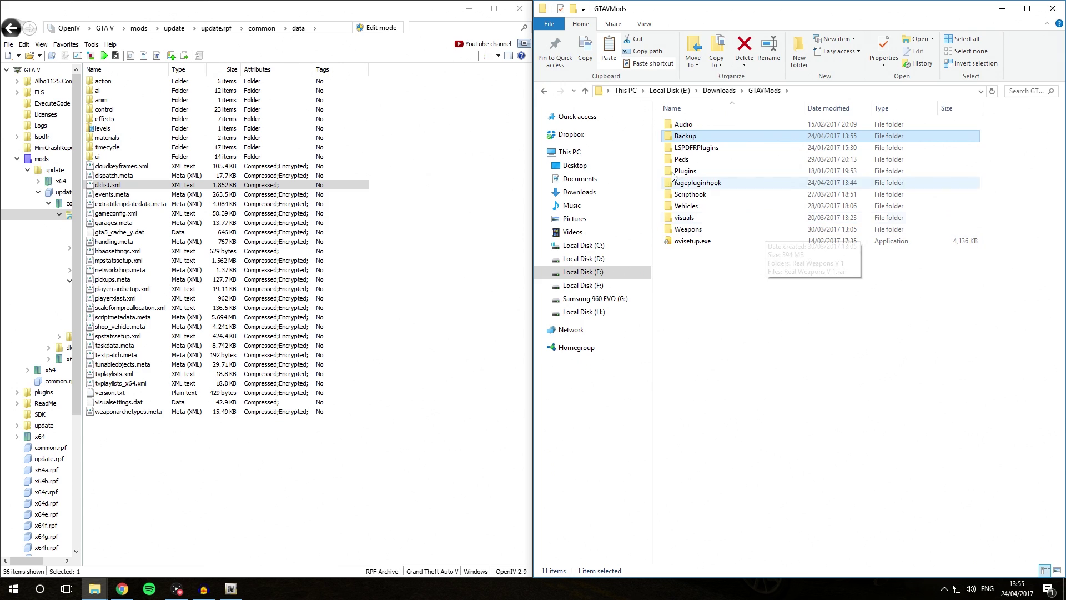
{"action": "key", "text": "Return"}
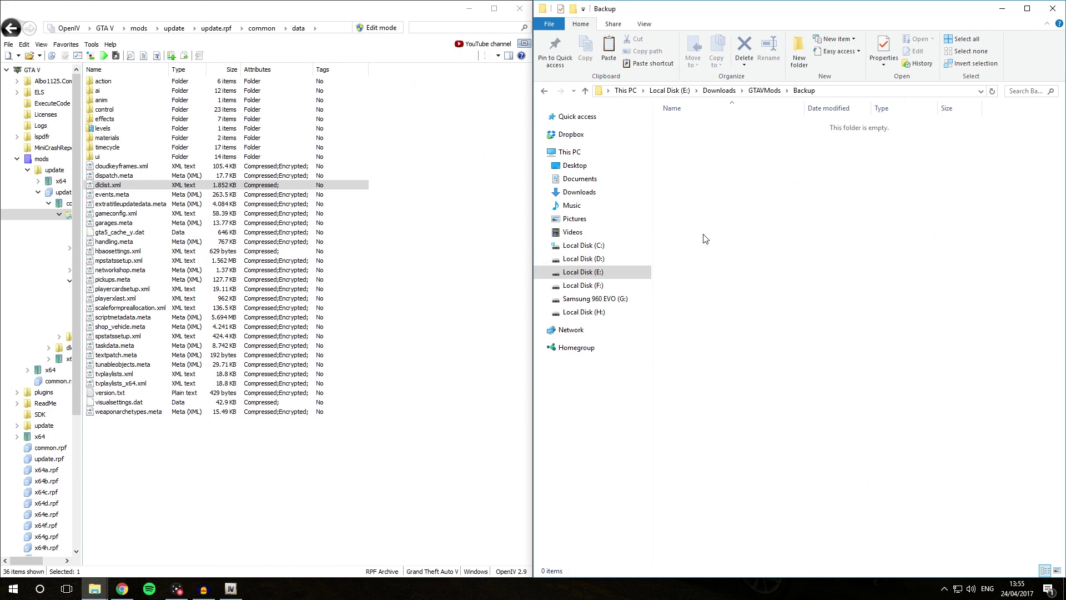
- Drag handling.meta from data and vehicles.meta from levels\gta5 into the GTAVMods Backup folder
{"action": "left_click", "coordinate": [115, 242]}
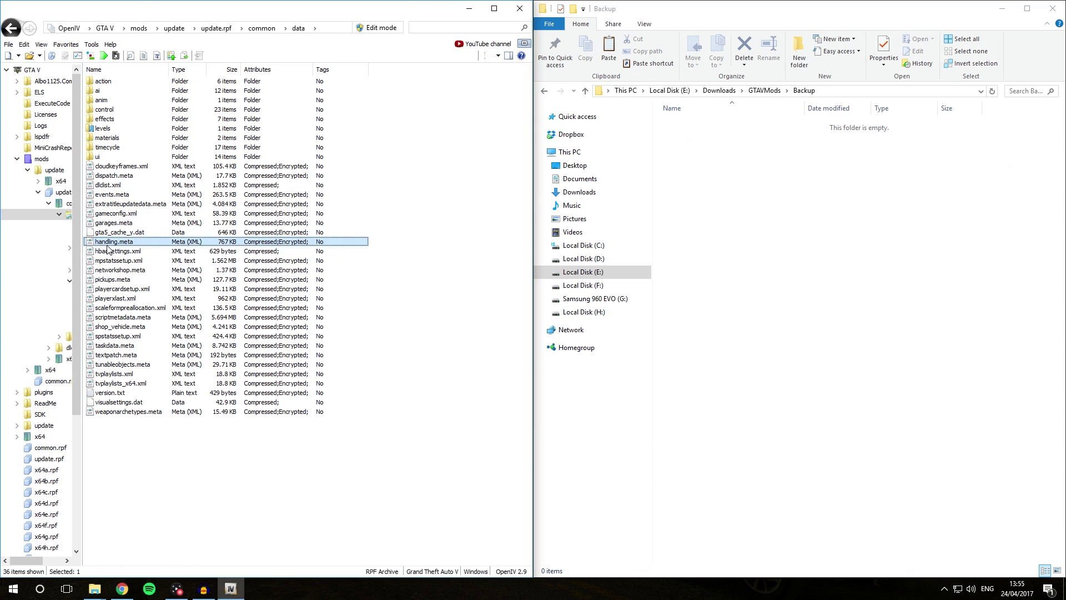
{"action": "left_click_drag", "start_coordinate": [111, 245], "coordinate": [770, 176]}
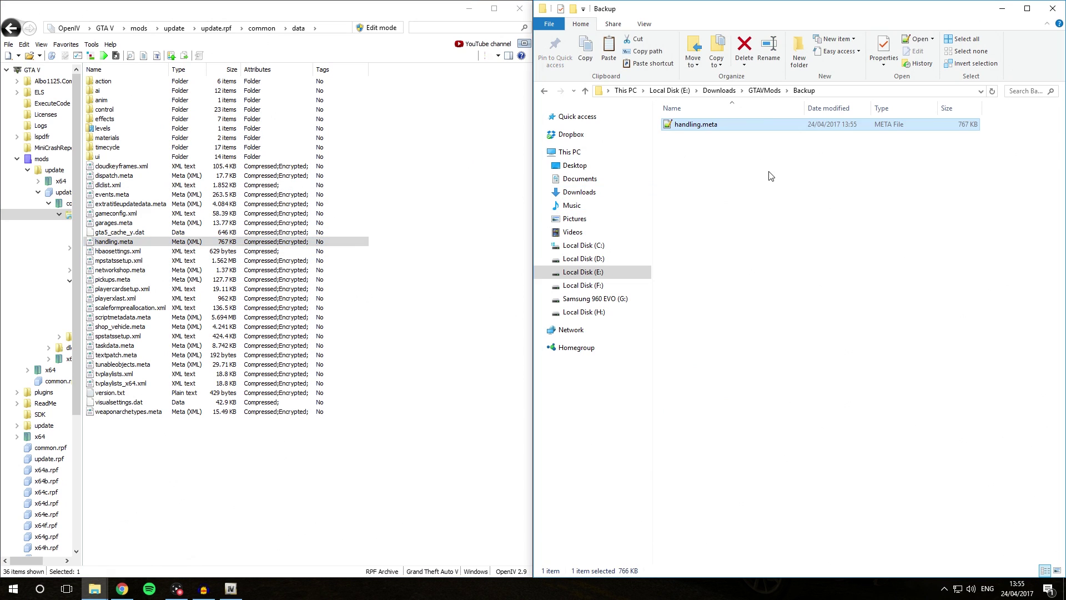
{"action": "left_click", "coordinate": [109, 130]}
{"action": "double_click", "coordinate": [109, 130]}
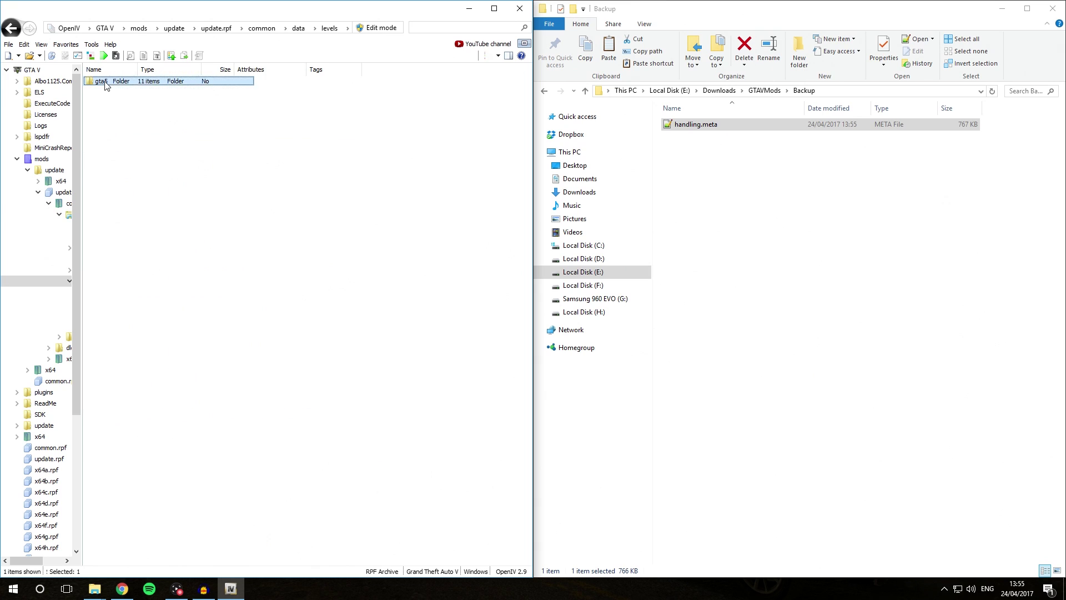
{"action": "left_click", "coordinate": [115, 166]}
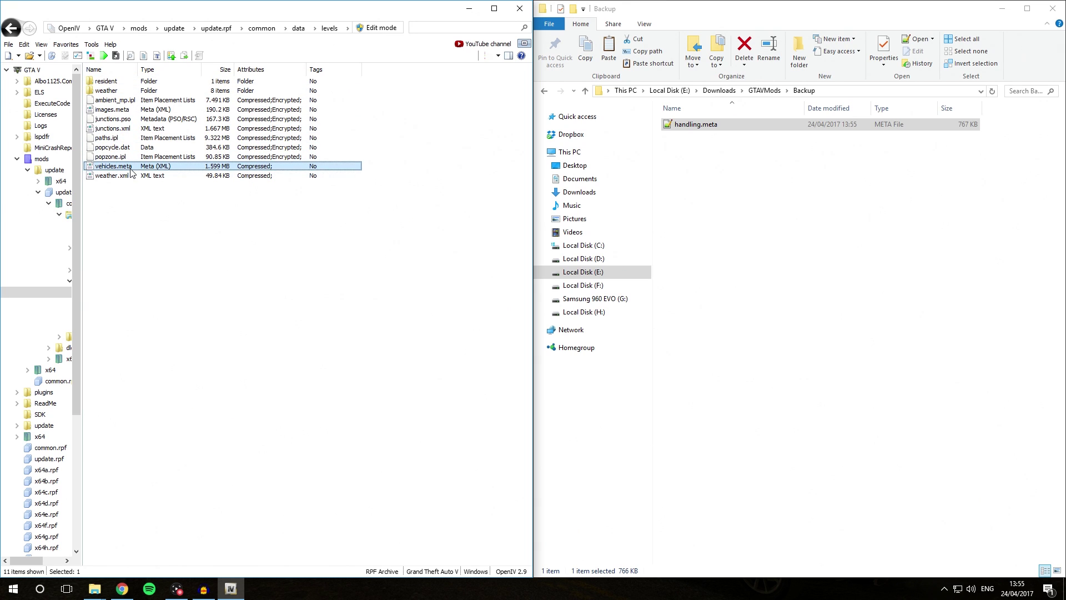
{"action": "left_click_drag", "start_coordinate": [132, 173], "coordinate": [772, 202]}
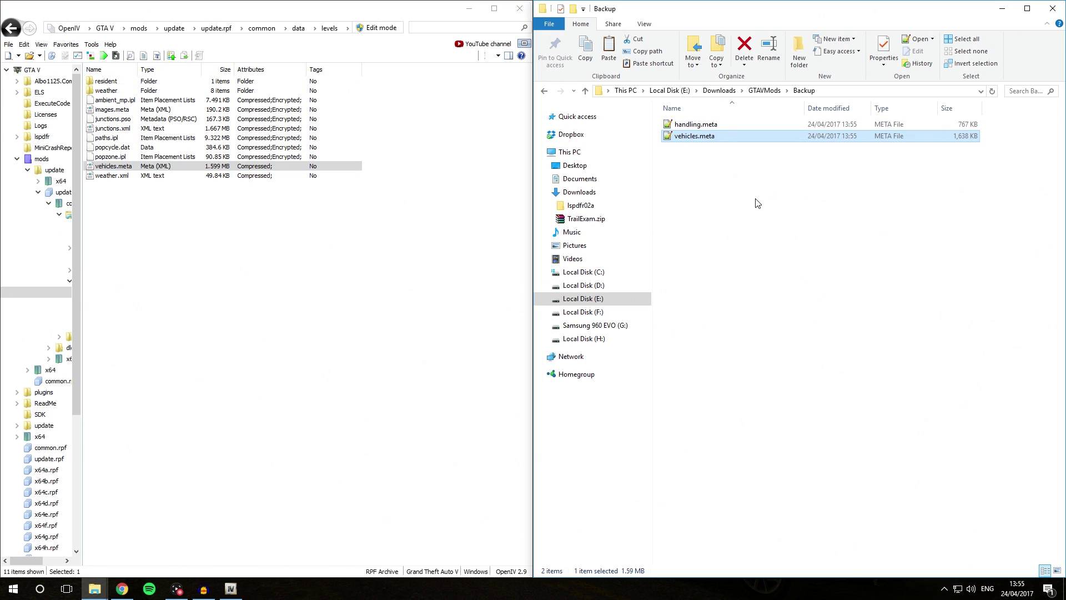
{"action": "left_click", "coordinate": [758, 202]}
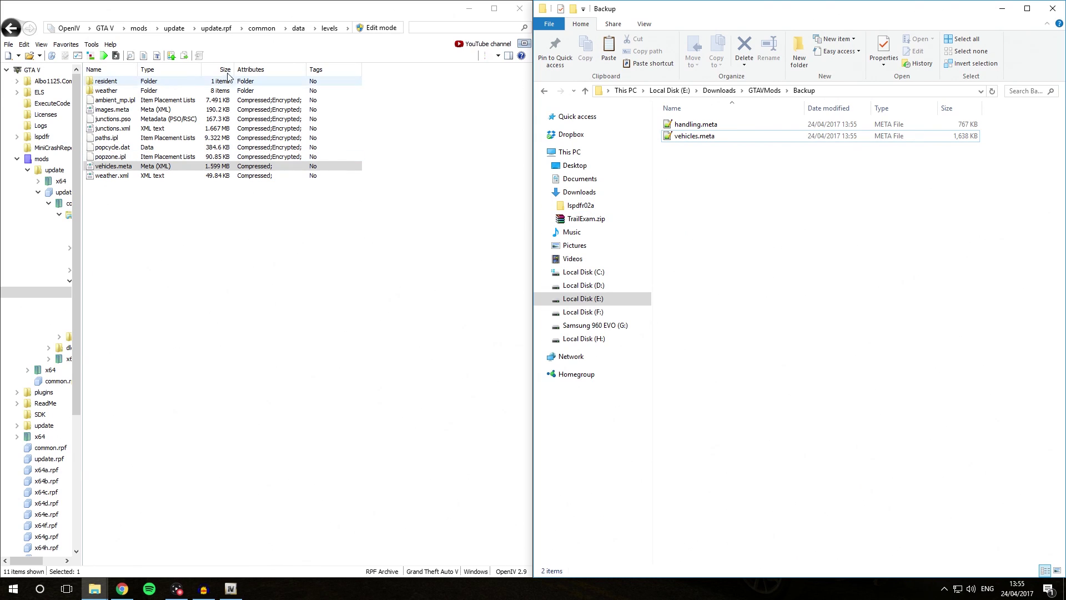
- Enable Edit mode, then copy a fresh update.rpf into the mods folder, confirming the overwrite
{"action": "left_click", "coordinate": [330, 30]}
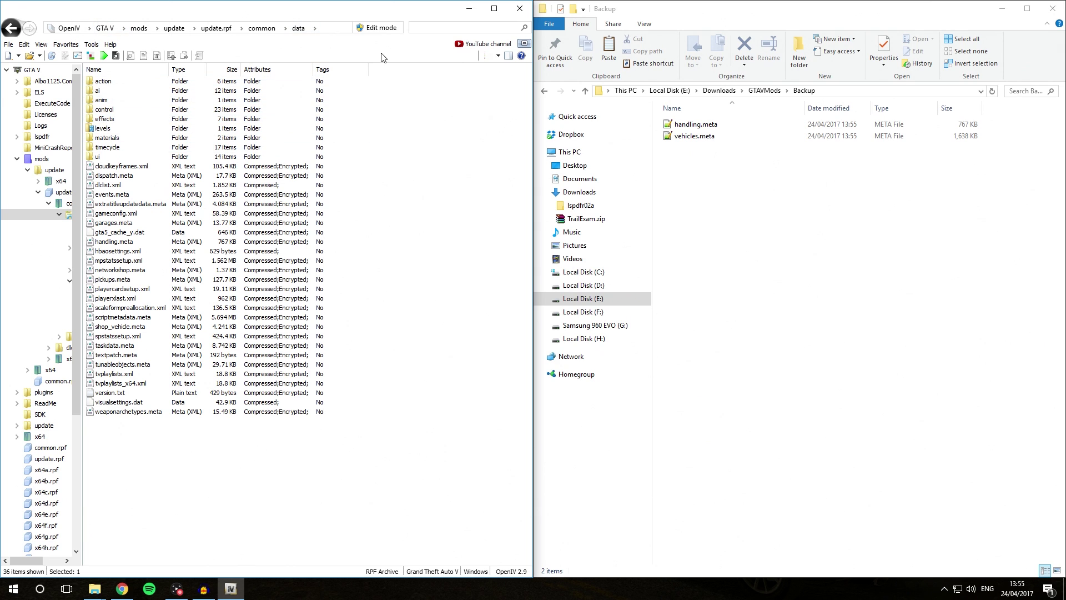
{"action": "left_click", "coordinate": [381, 28]}
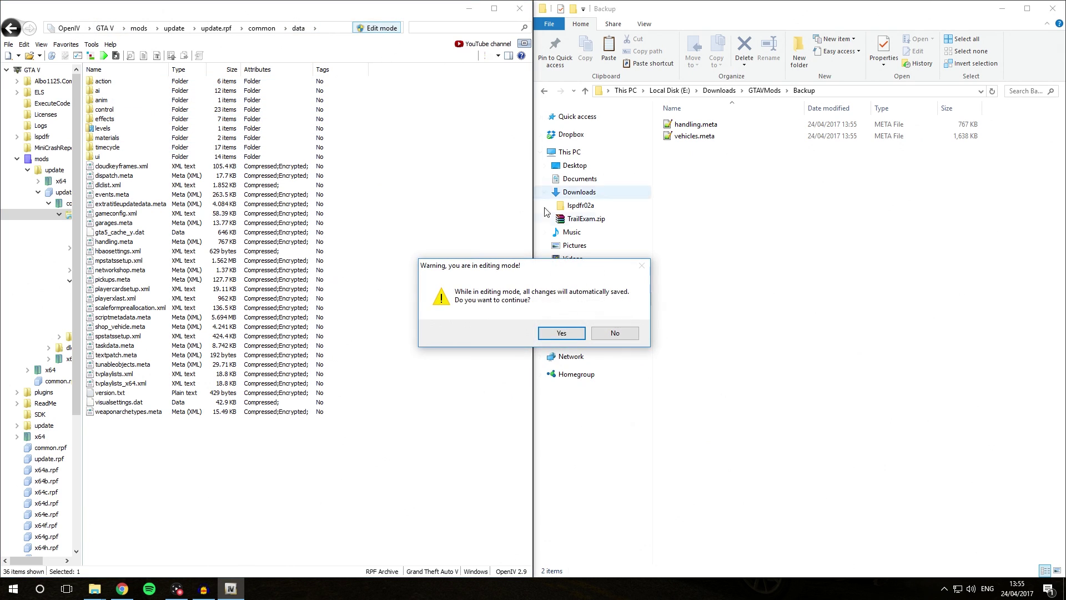
{"action": "left_click", "coordinate": [561, 333]}
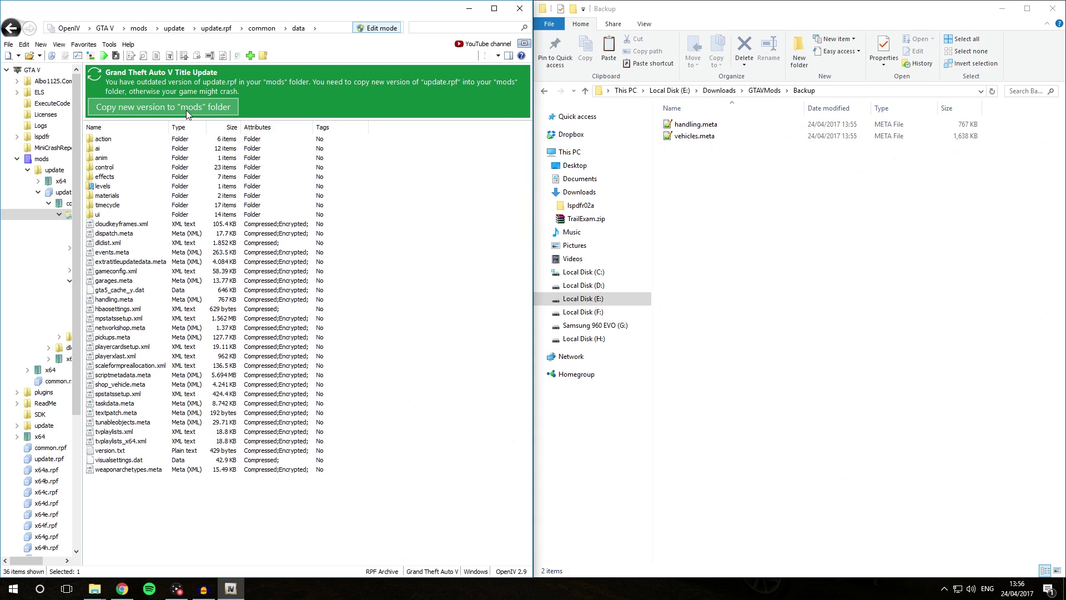
{"action": "left_click", "coordinate": [158, 108]}
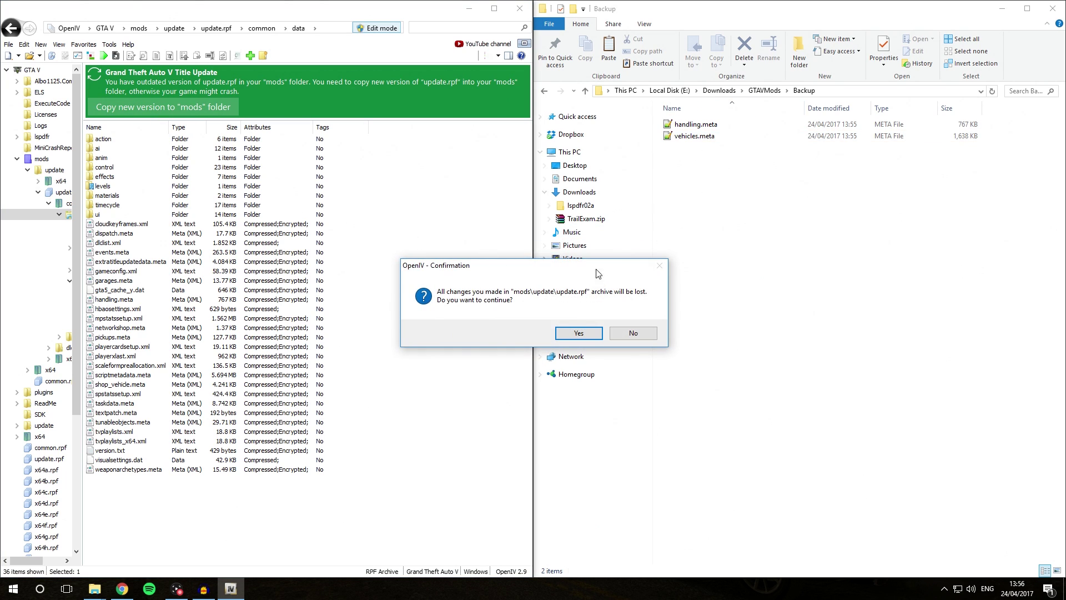
{"action": "left_click", "coordinate": [578, 333]}
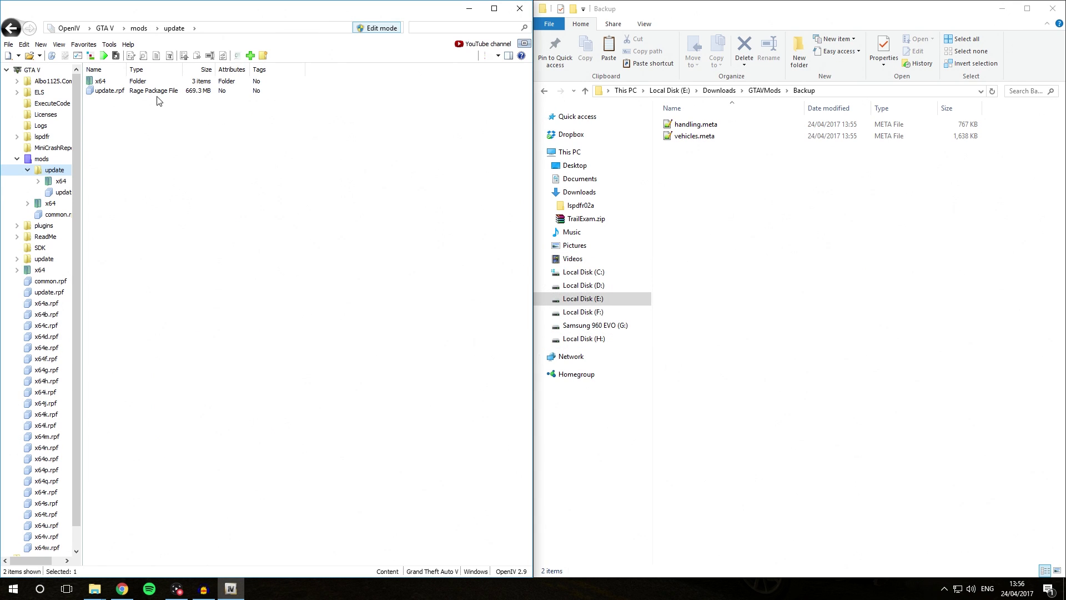
- Put the backed-up handling.meta into update.rpf's common\data folder
{"action": "double_click", "coordinate": [111, 92]}
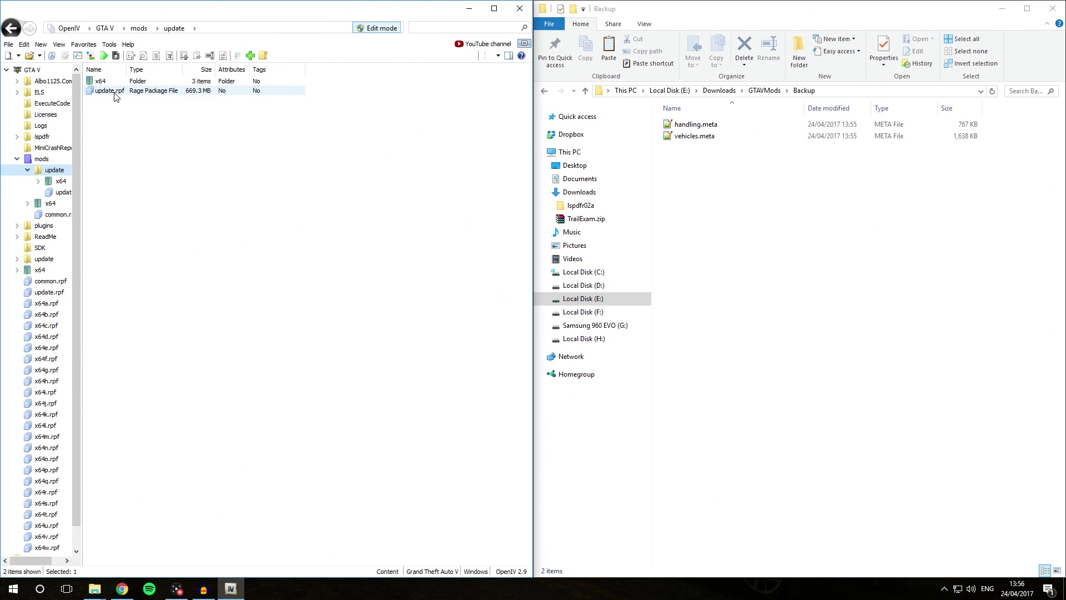
{"action": "double_click", "coordinate": [107, 82]}
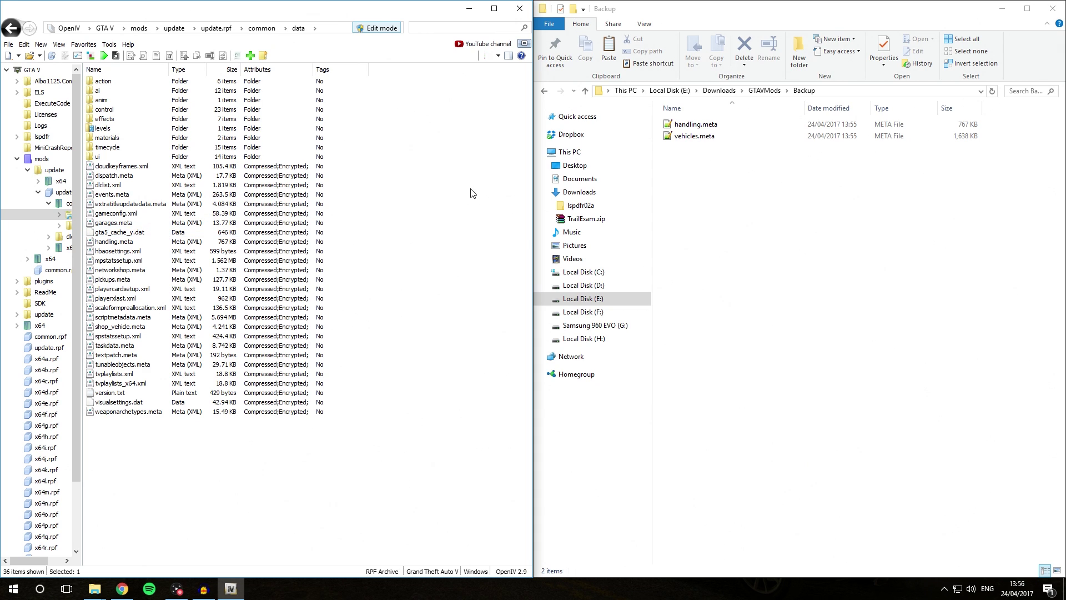
{"action": "left_click", "coordinate": [686, 129]}
{"action": "left_click_drag", "start_coordinate": [686, 129], "coordinate": [206, 259]}
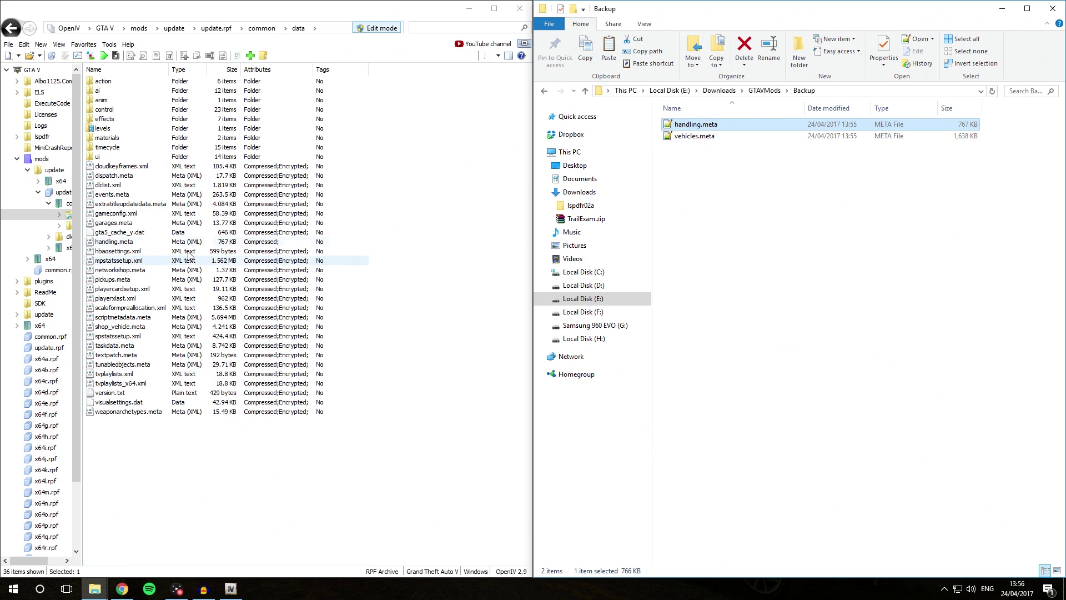
- Put the backed-up vehicles.meta into levels\gta5 and return to the data folder
{"action": "double_click", "coordinate": [103, 129]}
{"action": "left_click", "coordinate": [696, 136]}
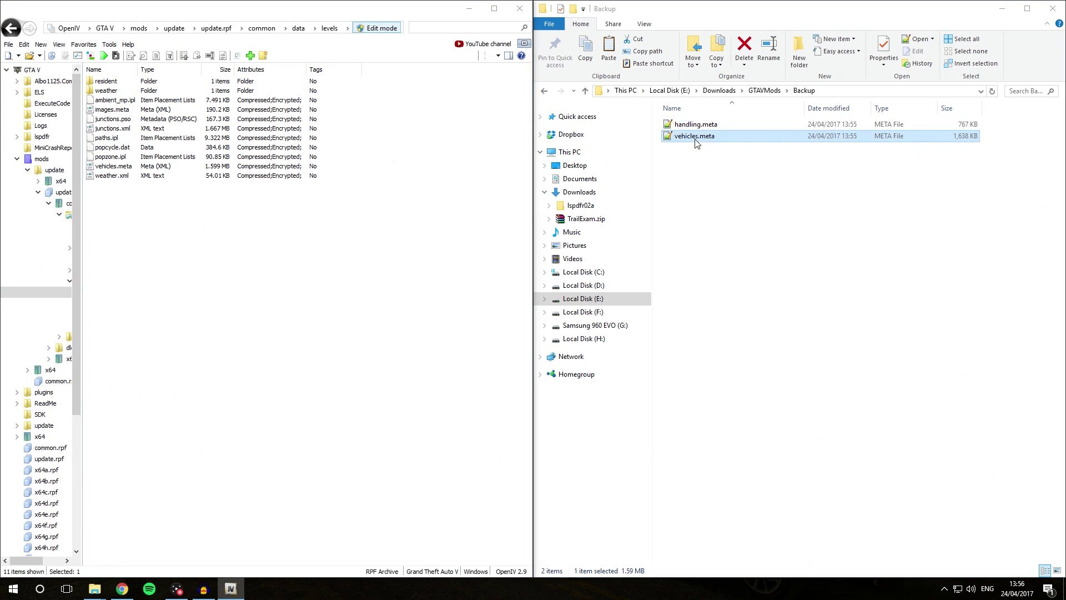
{"action": "left_click_drag", "start_coordinate": [701, 142], "coordinate": [190, 239]}
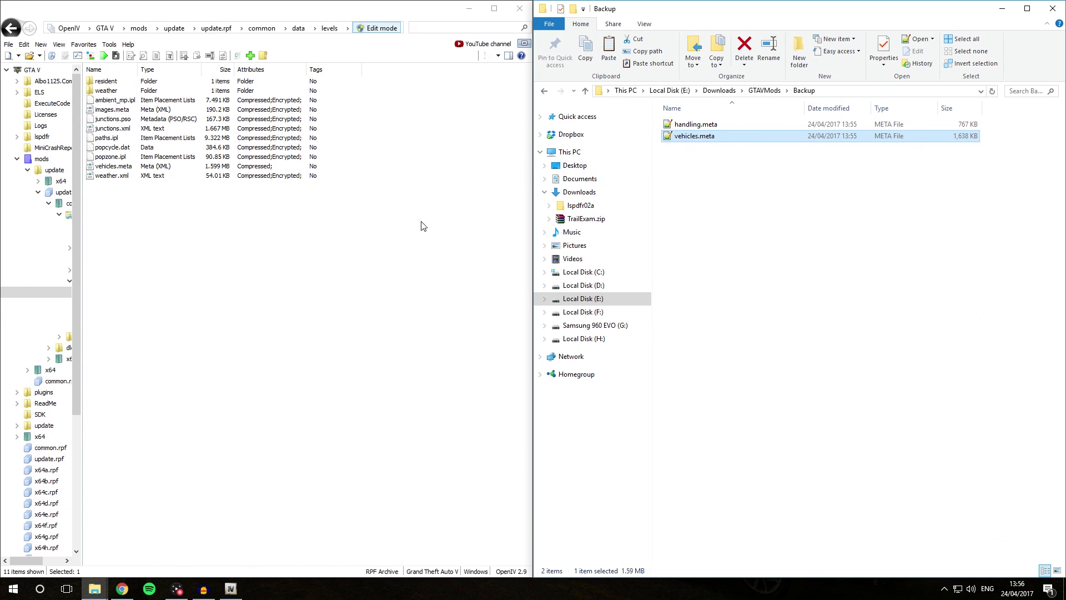
{"action": "key", "text": "BackSpace"}
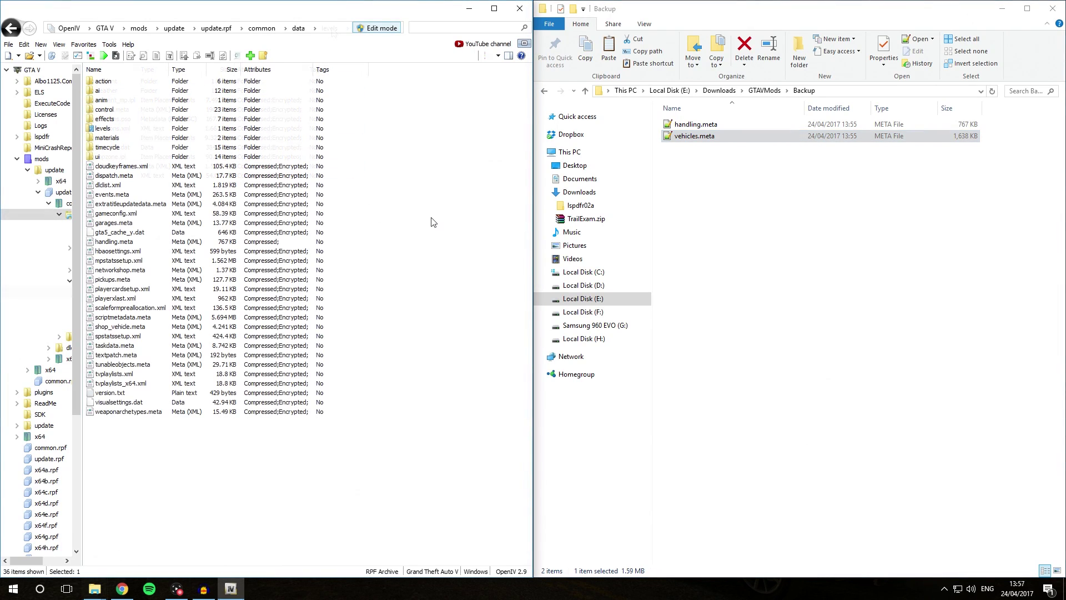